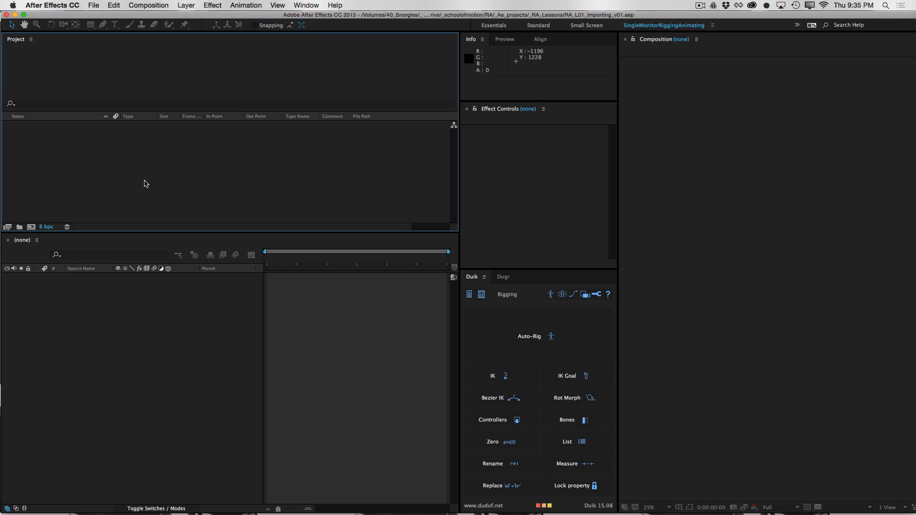
# Import e_orange_man_v02.1.psd as a Composition with Editable Layer Styles
pyautogui.doubleClick(166, 159)
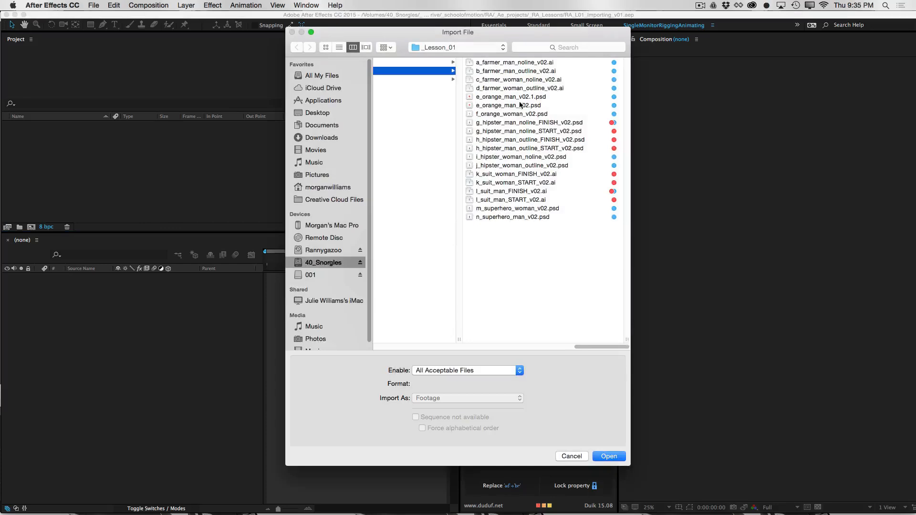
pyautogui.click(524, 97)
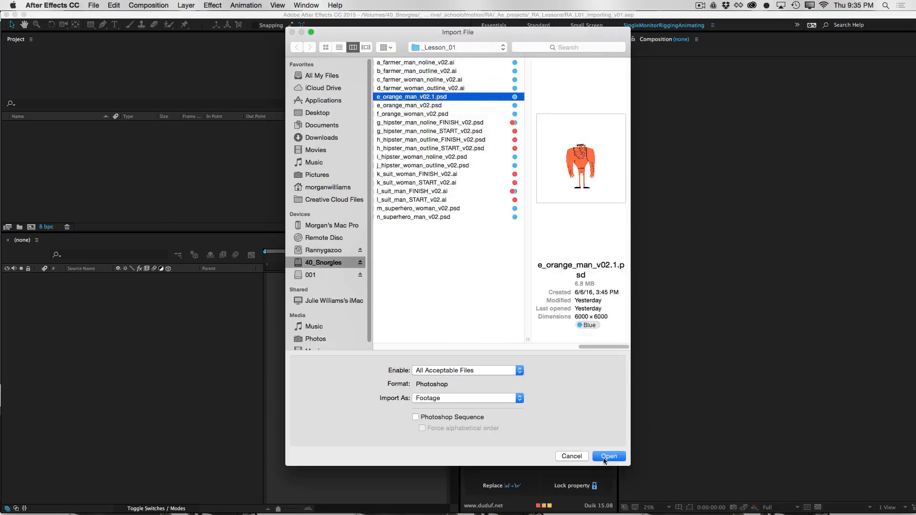
pyautogui.click(442, 399)
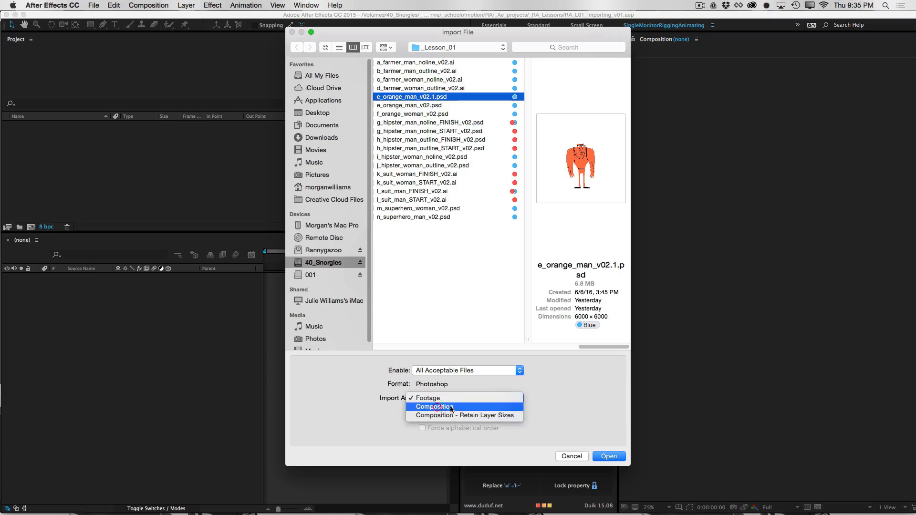
pyautogui.click(449, 407)
pyautogui.click(603, 457)
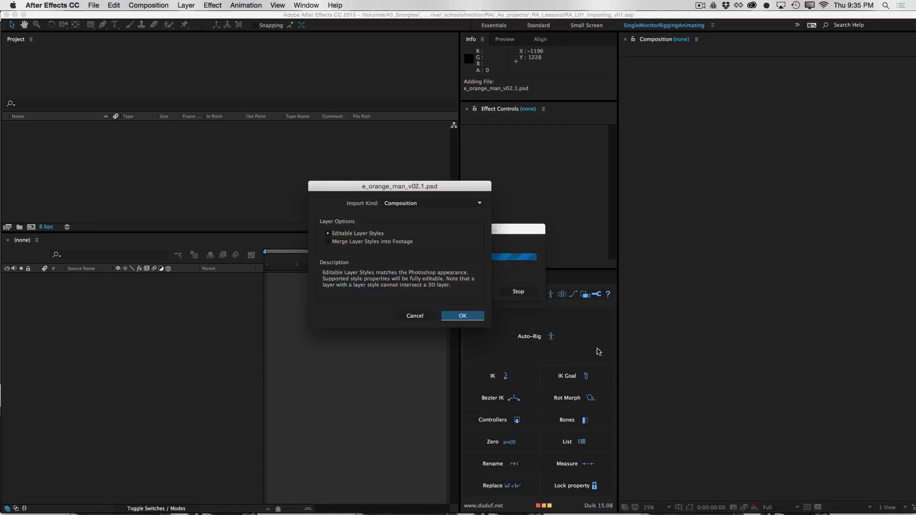
pyautogui.click(462, 316)
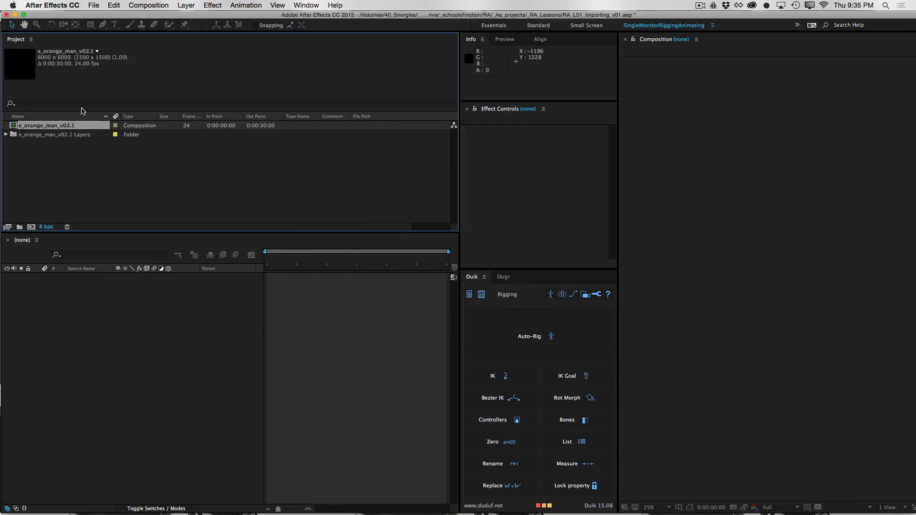
# Open the e_orange_man_v02.1 composition and bring the whole orange character into view
pyautogui.doubleClick(63, 126)
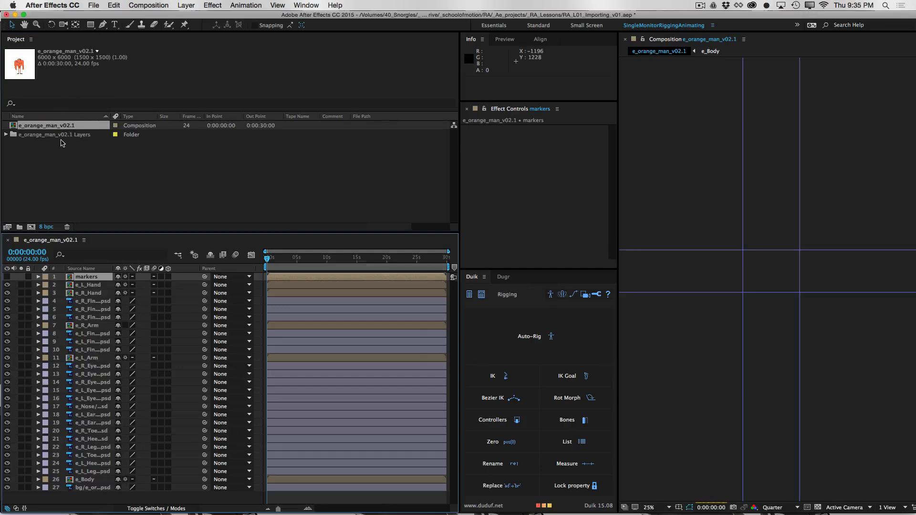
pyautogui.click(770, 331)
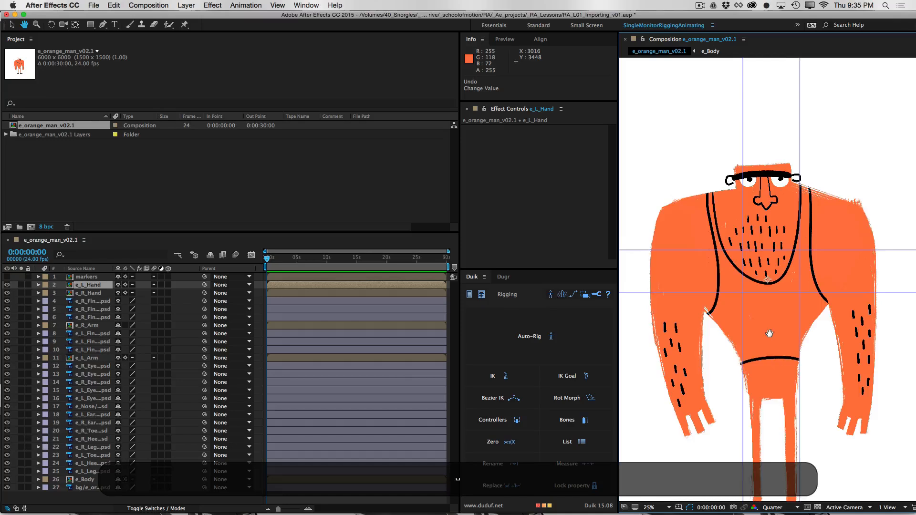
pyautogui.moveTo(768, 333); pyautogui.dragTo(780, 270)
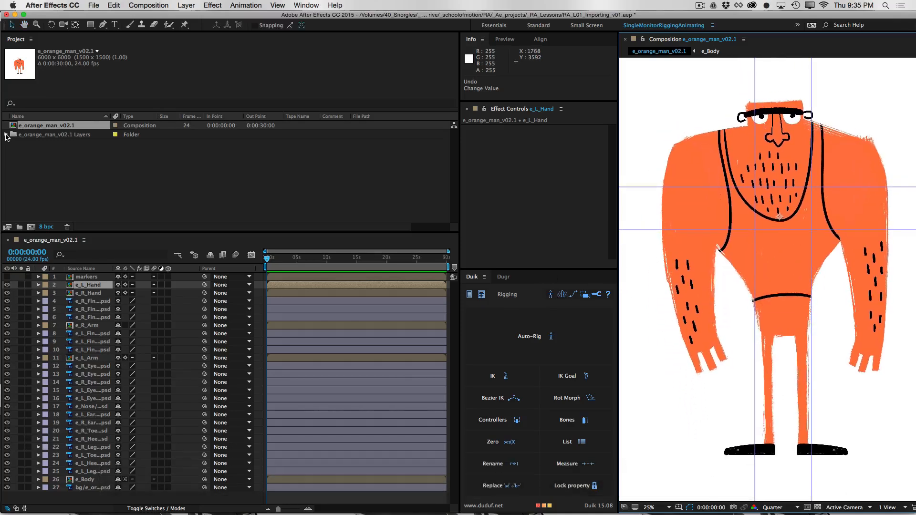
# Examine the dimensions and thumbnails of the background, body, left arm, ear and ankle marker footage in the e_orange_man_v02.1 Layers folder
pyautogui.click(6, 135)
pyautogui.click(78, 135)
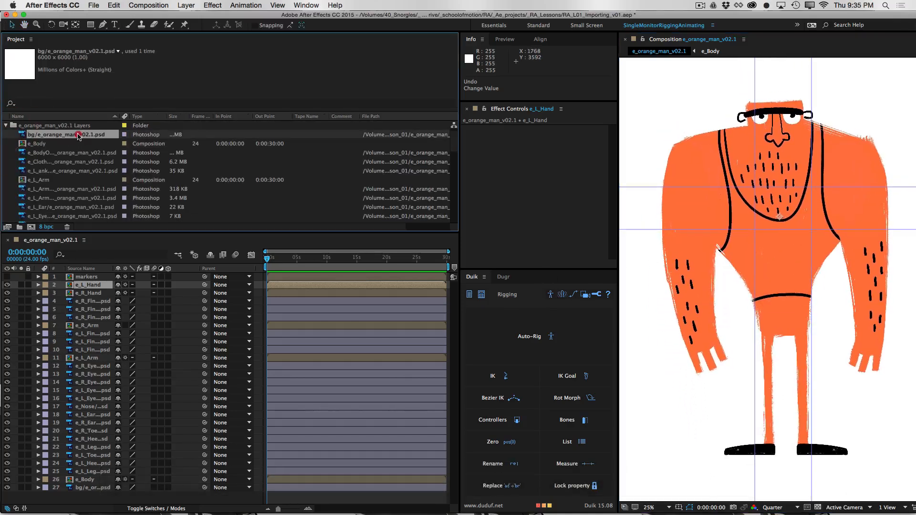
pyautogui.click(80, 153)
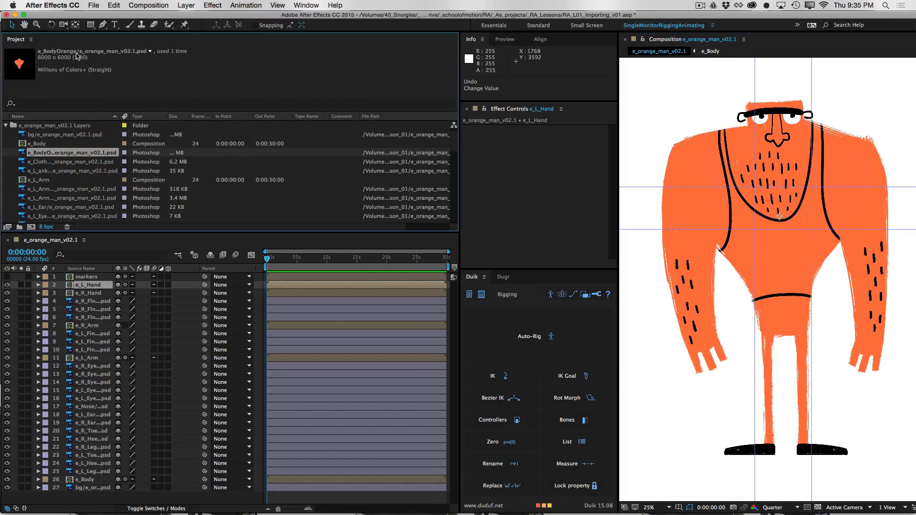
pyautogui.click(86, 199)
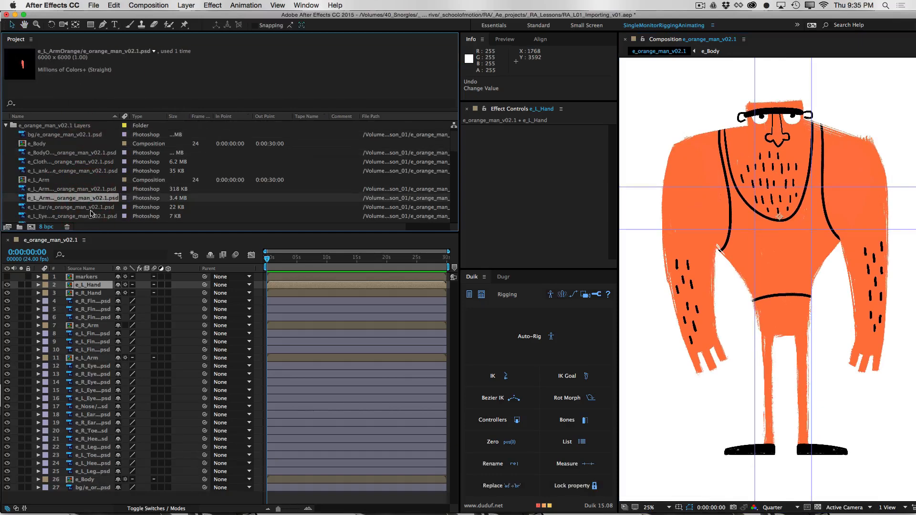
pyautogui.click(82, 207)
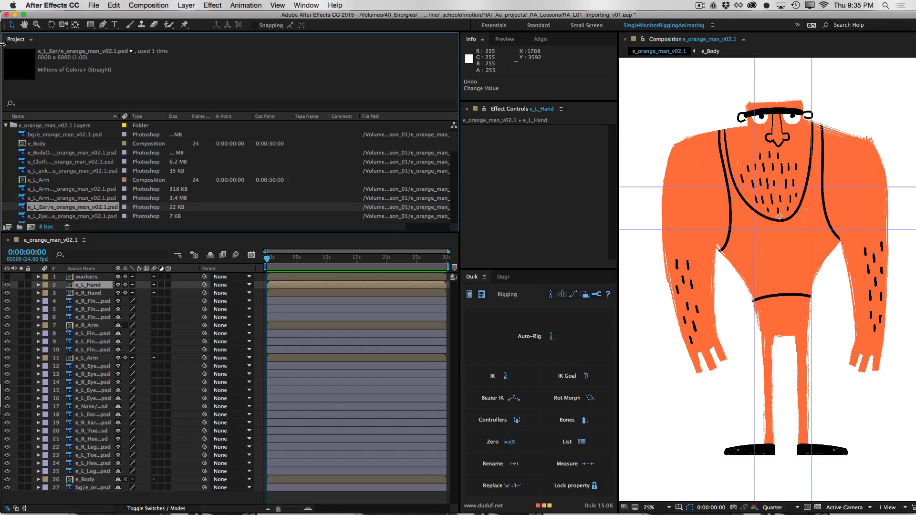
pyautogui.click(72, 198)
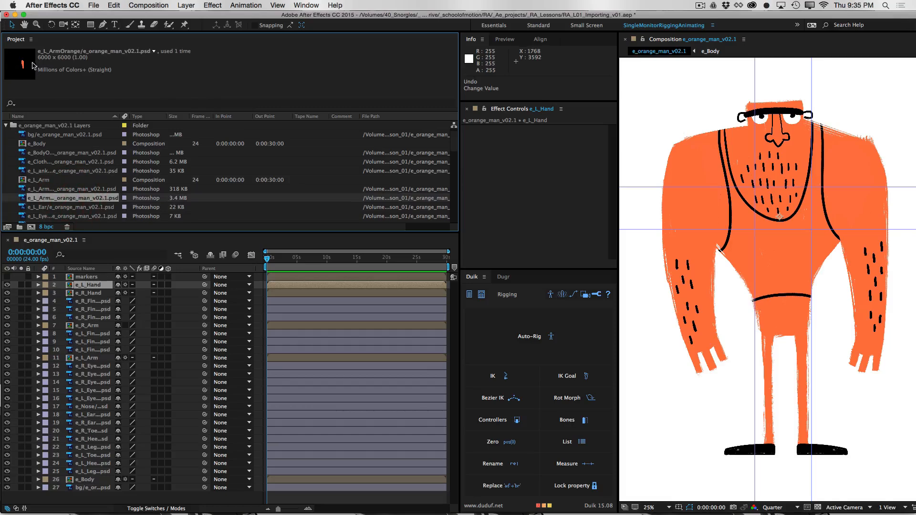
pyautogui.click(75, 171)
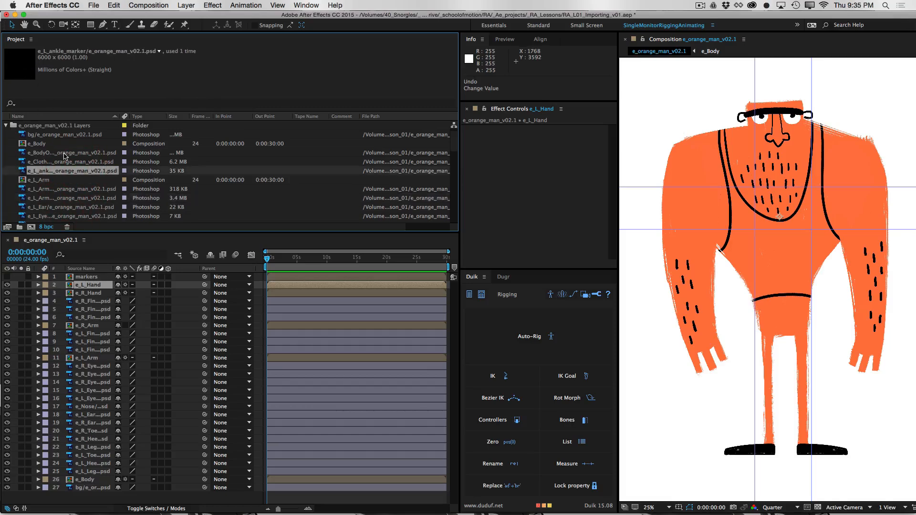
pyautogui.click(65, 154)
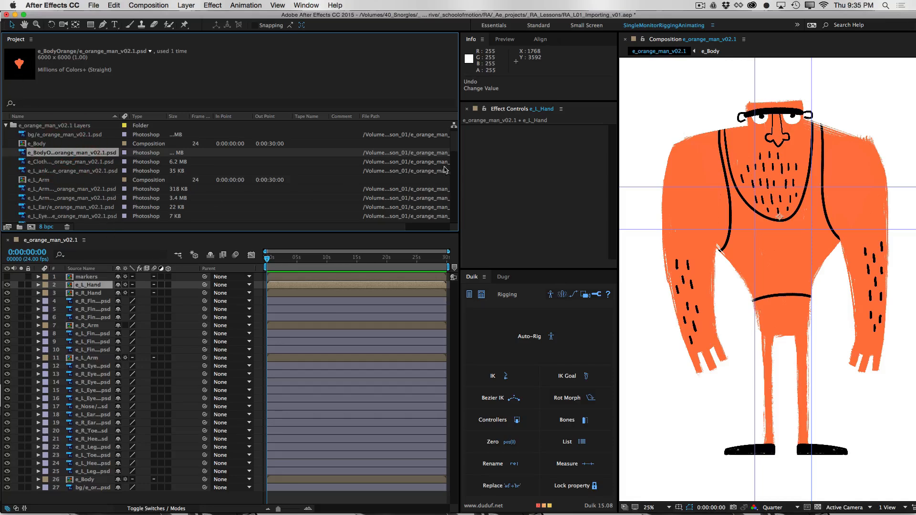
# Examine the left finger and hand footage plus the e_L_Hand and e_Body compositions, and collapse the e_orange_man_v02.1 Layers folder
pyautogui.moveTo(457, 139); pyautogui.dragTo(454, 156)
pyautogui.click(69, 179)
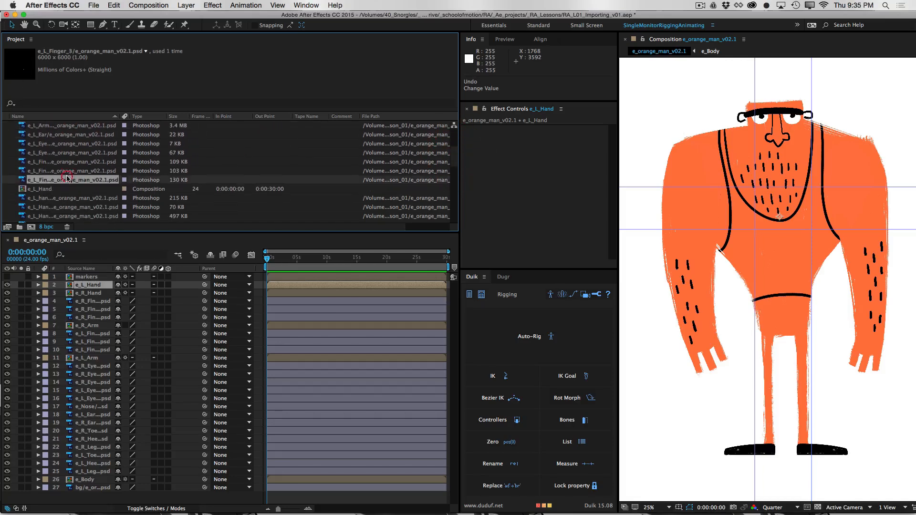
pyautogui.click(79, 162)
pyautogui.click(75, 206)
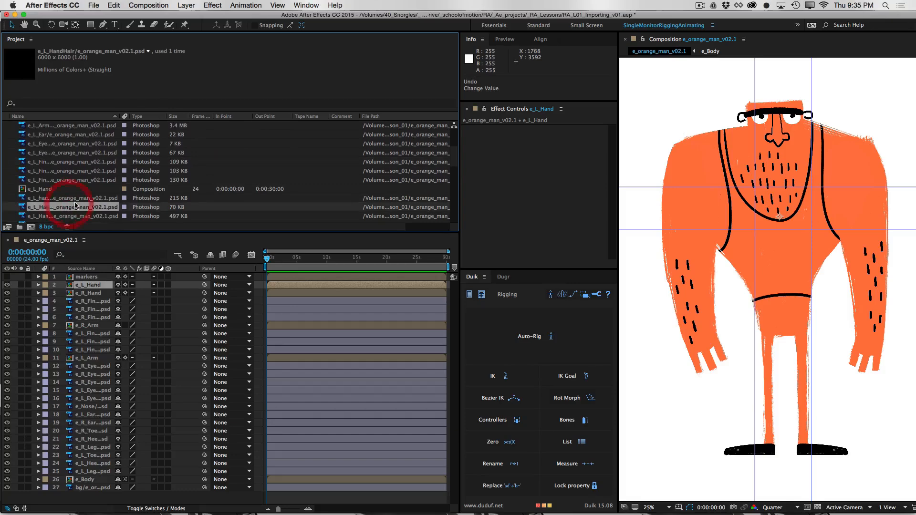
pyautogui.click(81, 180)
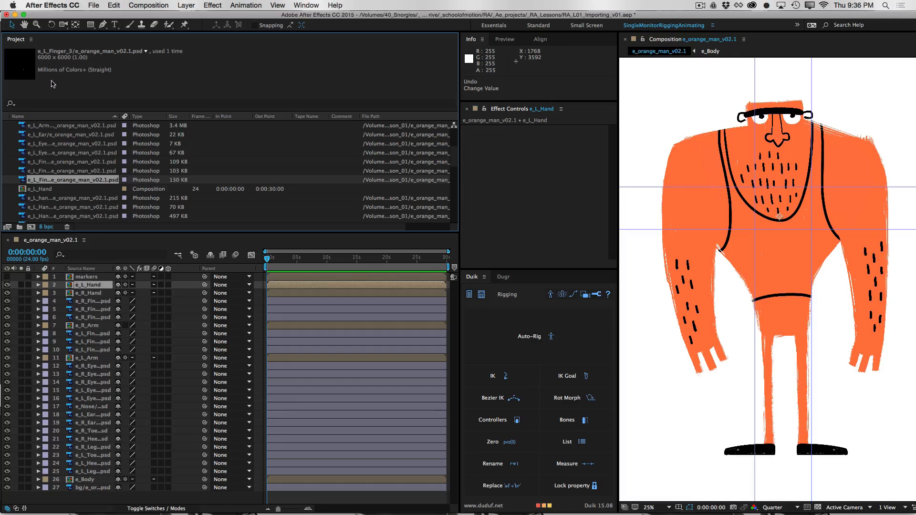
pyautogui.click(52, 189)
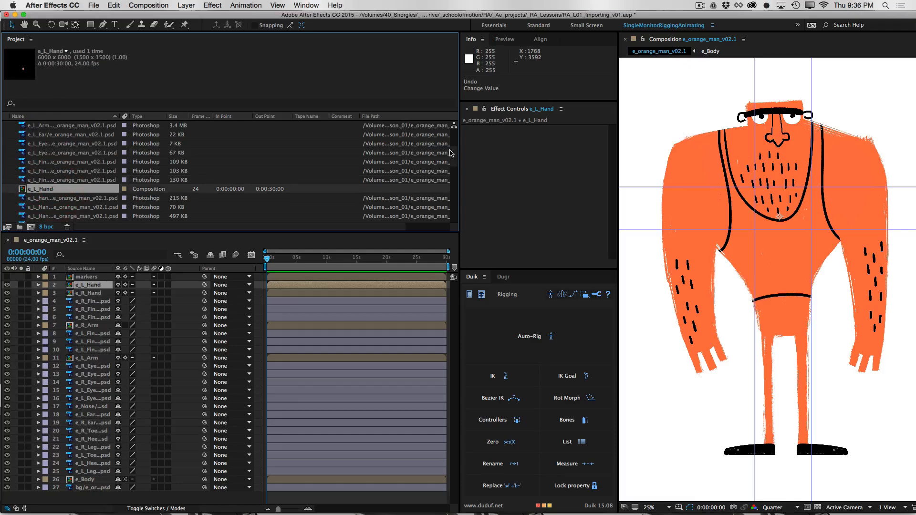
pyautogui.moveTo(454, 162); pyautogui.dragTo(456, 135)
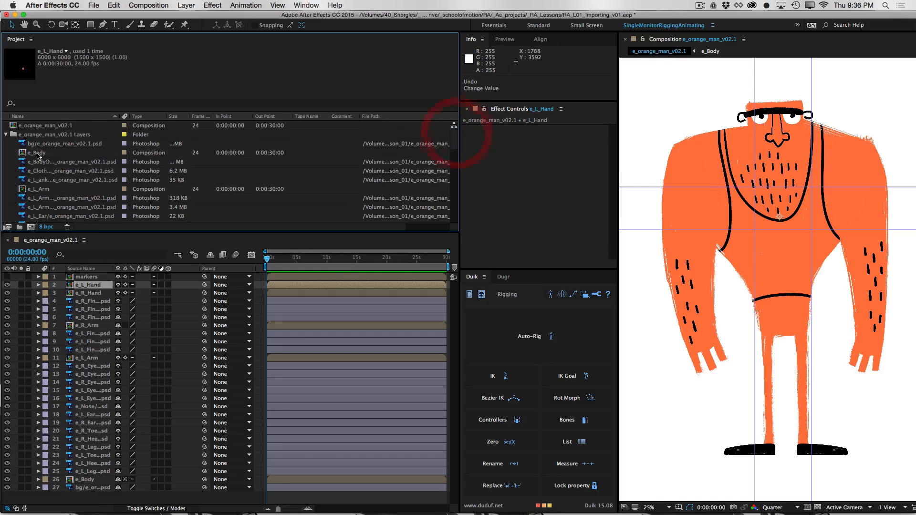
pyautogui.click(38, 154)
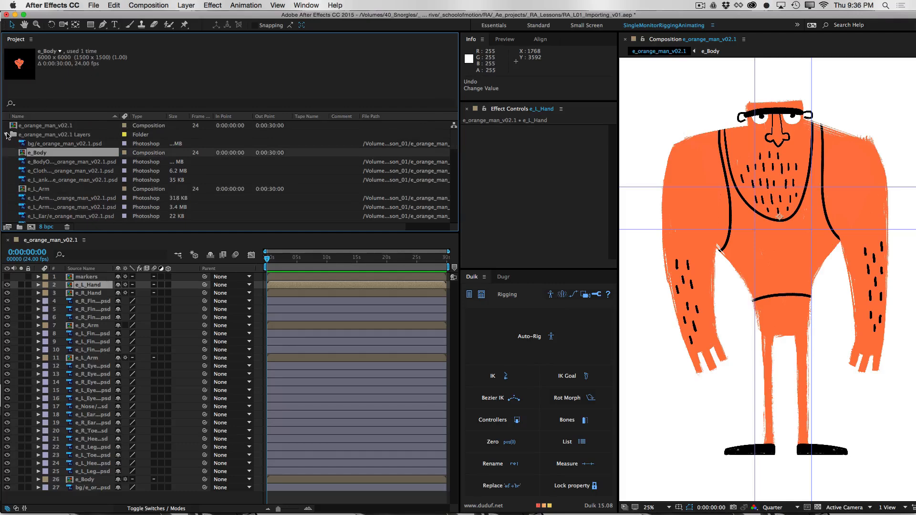
pyautogui.click(6, 135)
# Import e_orange_man_v02.1.psd again, this time as Composition - Retain Layer Sizes
pyautogui.doubleClick(157, 168)
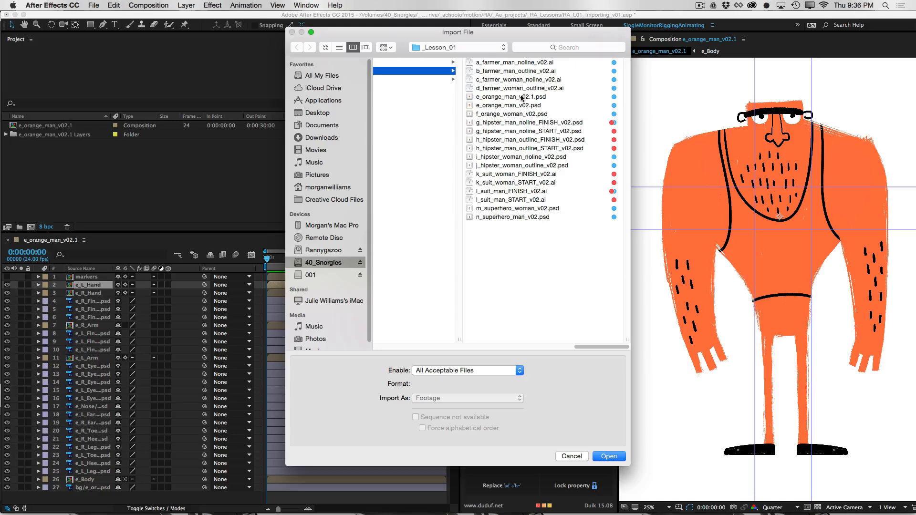
pyautogui.press('e')
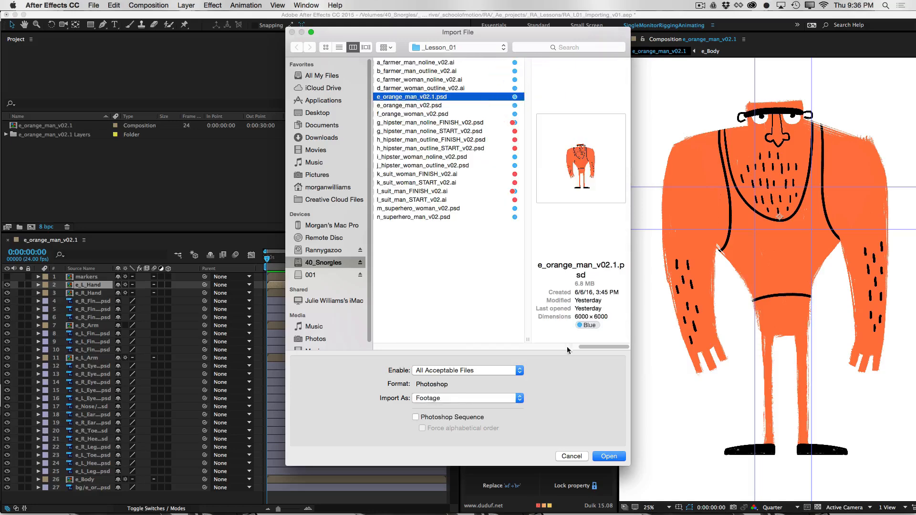
pyautogui.click(453, 400)
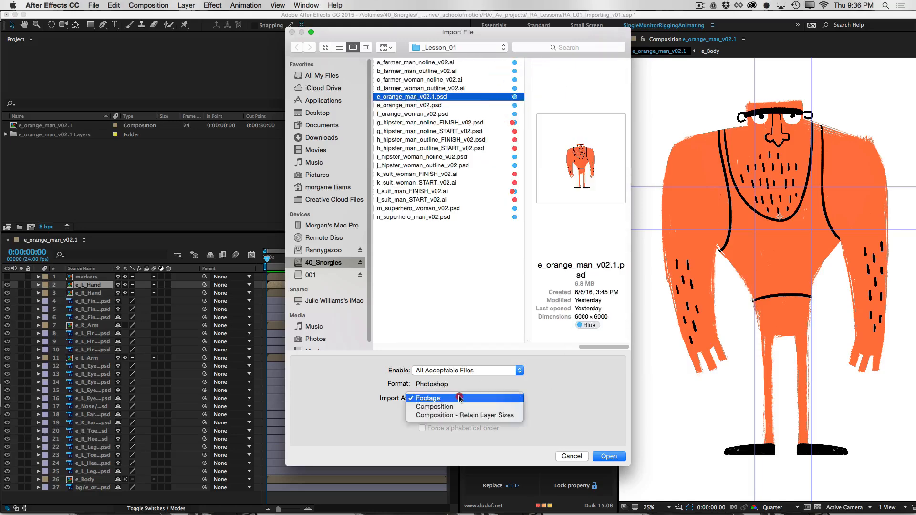
pyautogui.click(477, 416)
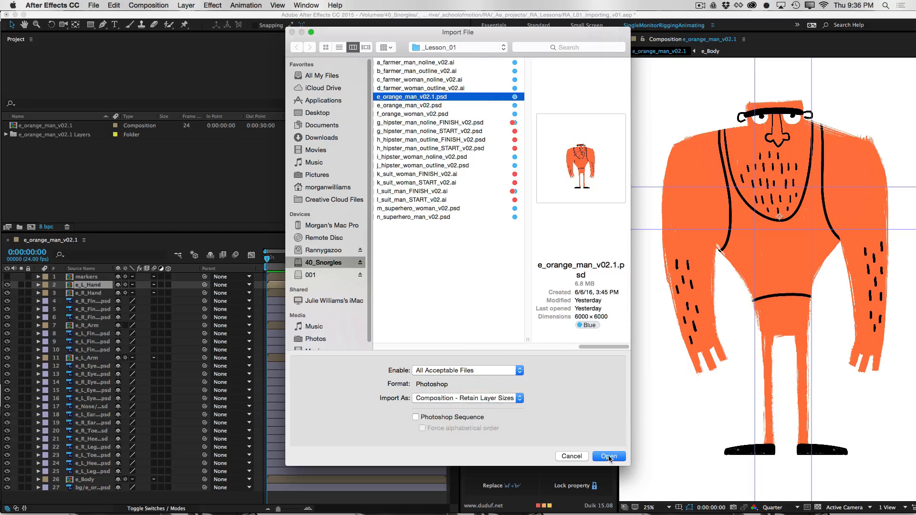
pyautogui.click(608, 455)
pyautogui.click(450, 316)
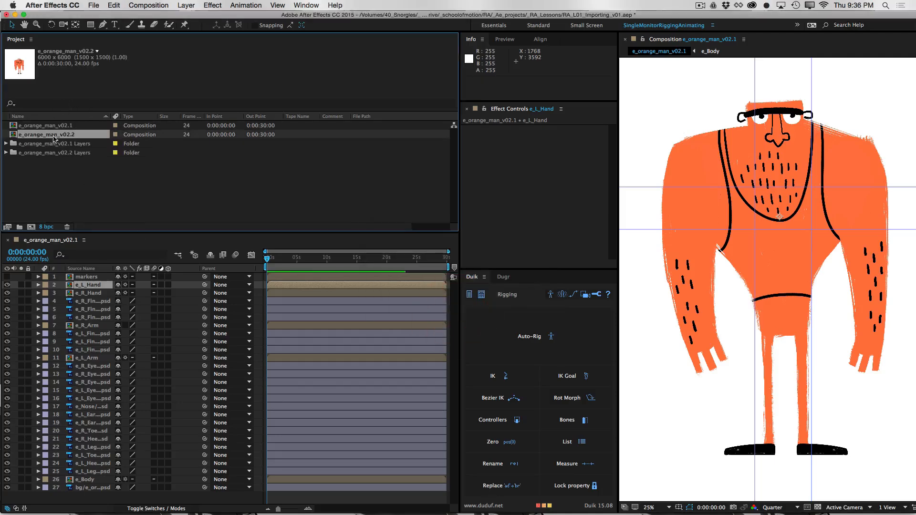
# Open the e_orange_man_v02.2 composition and check the dimensions of its body, clothes, left arm and ear footage
pyautogui.doubleClick(53, 135)
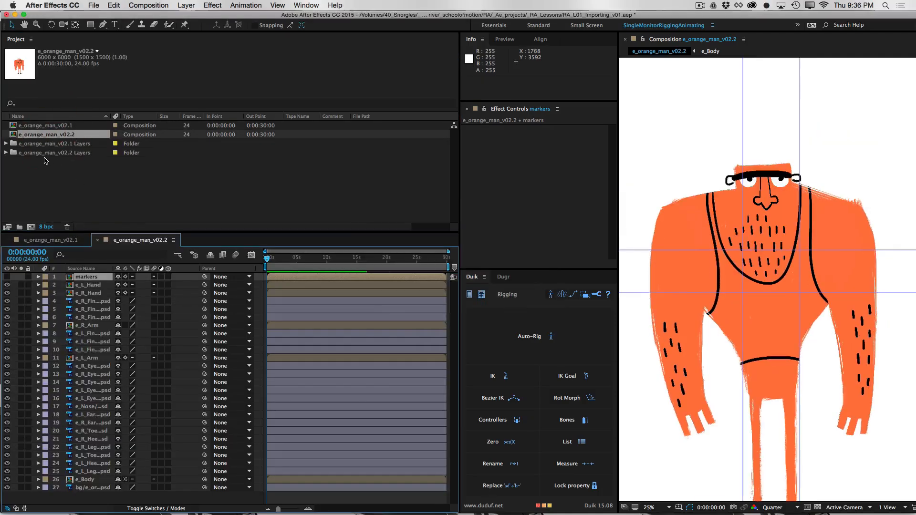
pyautogui.click(5, 153)
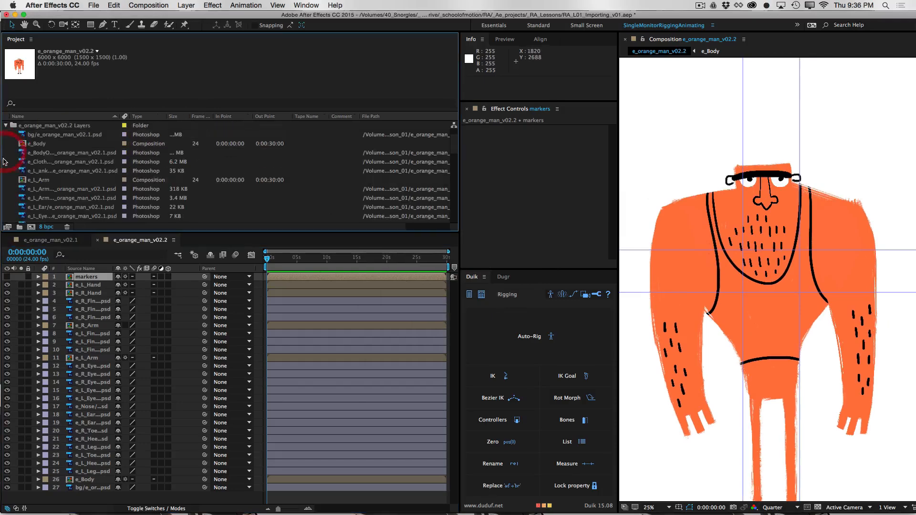
pyautogui.click(71, 154)
pyautogui.click(71, 162)
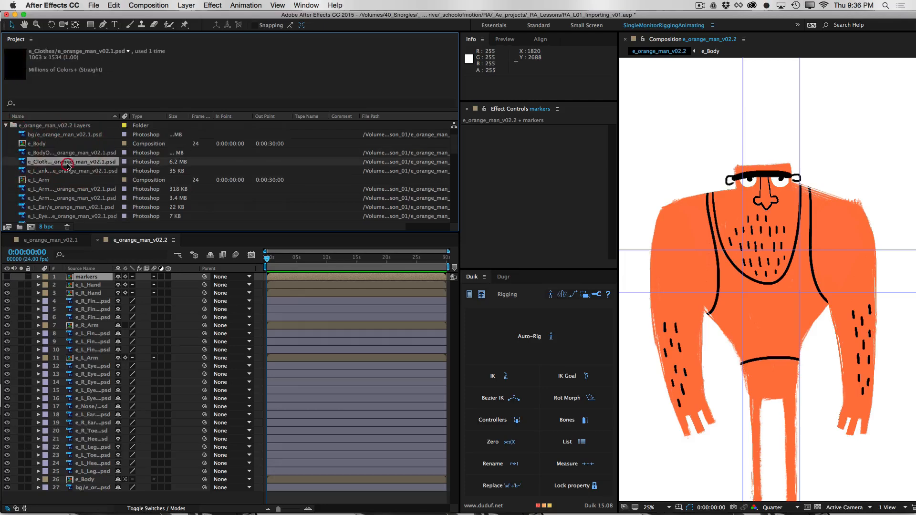
pyautogui.click(73, 197)
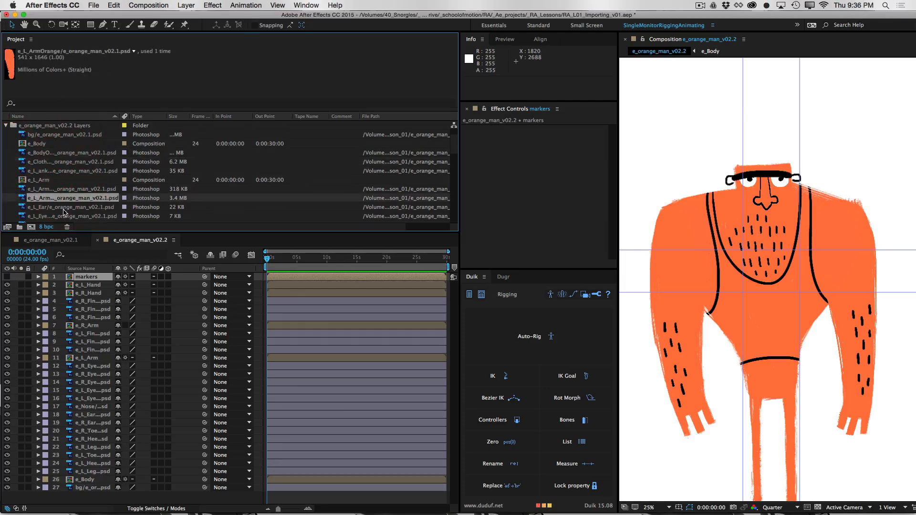
pyautogui.click(75, 206)
pyautogui.click(74, 200)
# Check the size and thumbnail of the e_L_Finger_2 footage and collapse the e_orange_man_v02.2 Layers folder
pyautogui.moveTo(455, 152); pyautogui.dragTo(454, 167)
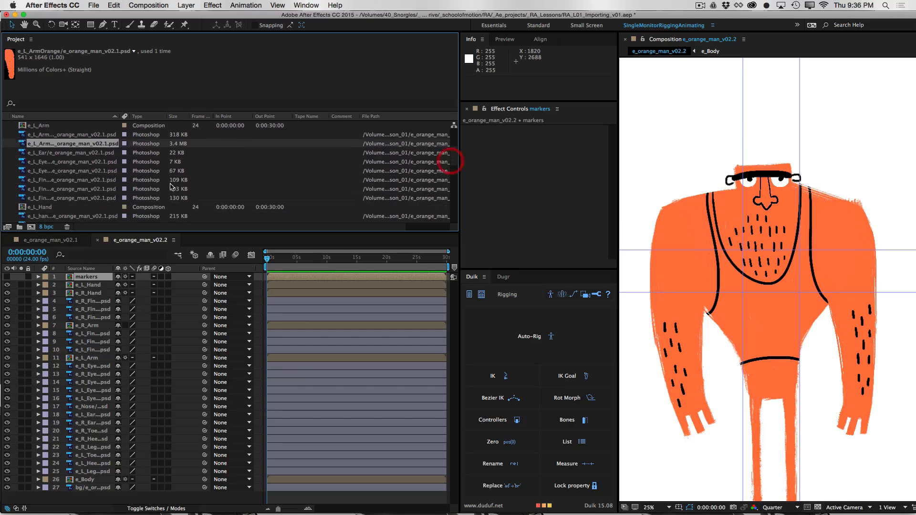
pyautogui.click(72, 191)
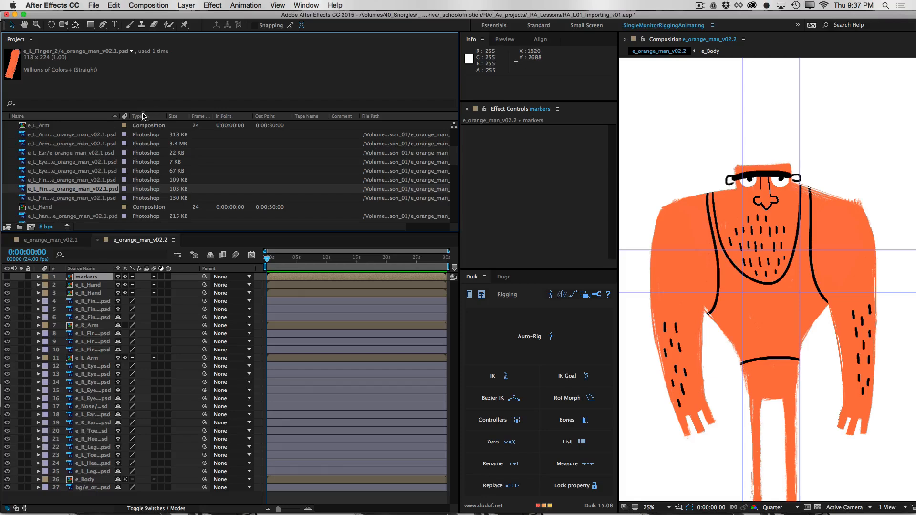
pyautogui.moveTo(453, 157); pyautogui.dragTo(468, 113)
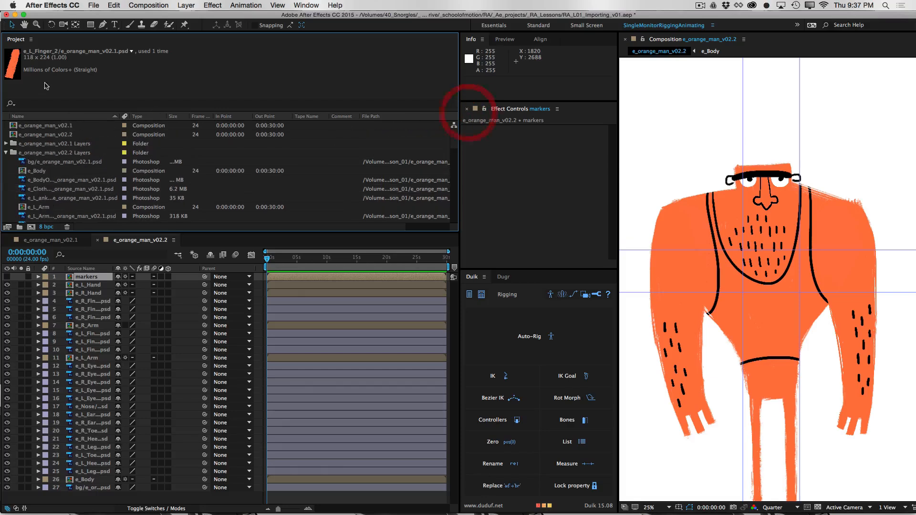
pyautogui.click(6, 153)
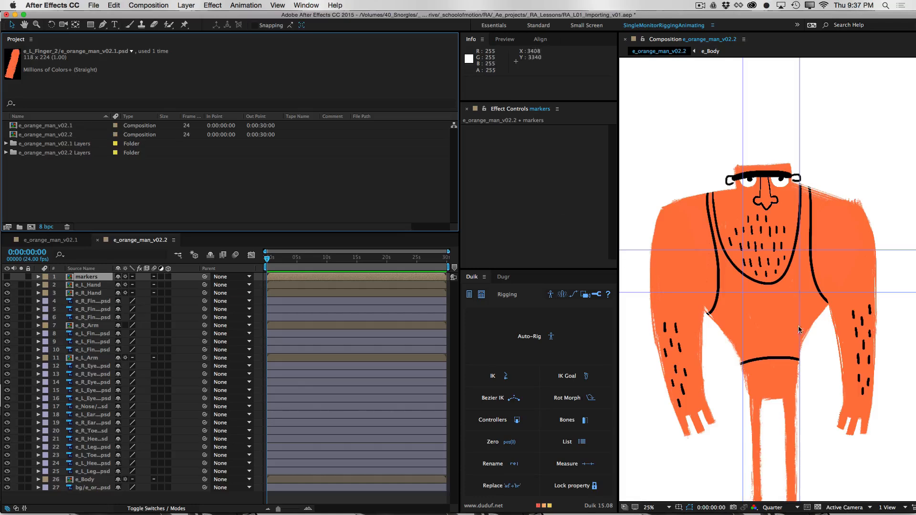
pyautogui.press('space')
pyautogui.moveTo(758, 329); pyautogui.dragTo(773, 282)
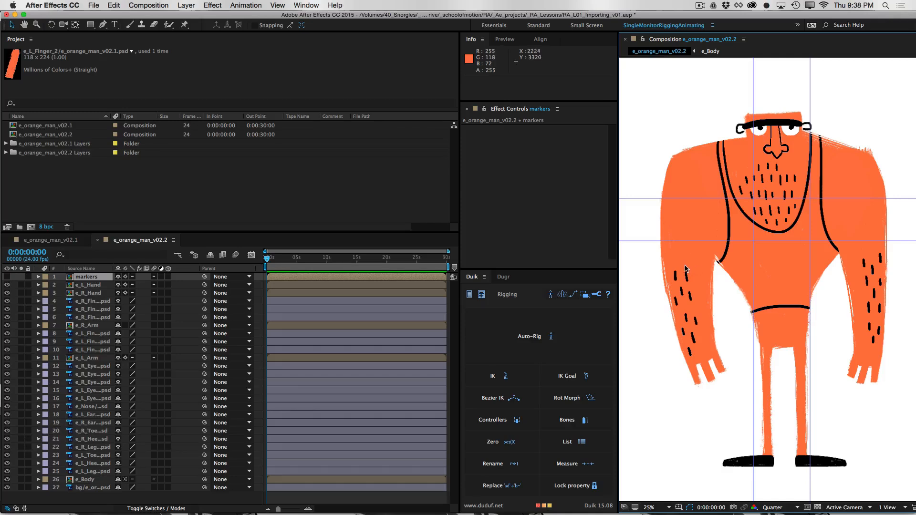
# Open the e_Body composition and edit the original source file of its e_BodyOrange layer in Photoshop
pyautogui.doubleClick(79, 480)
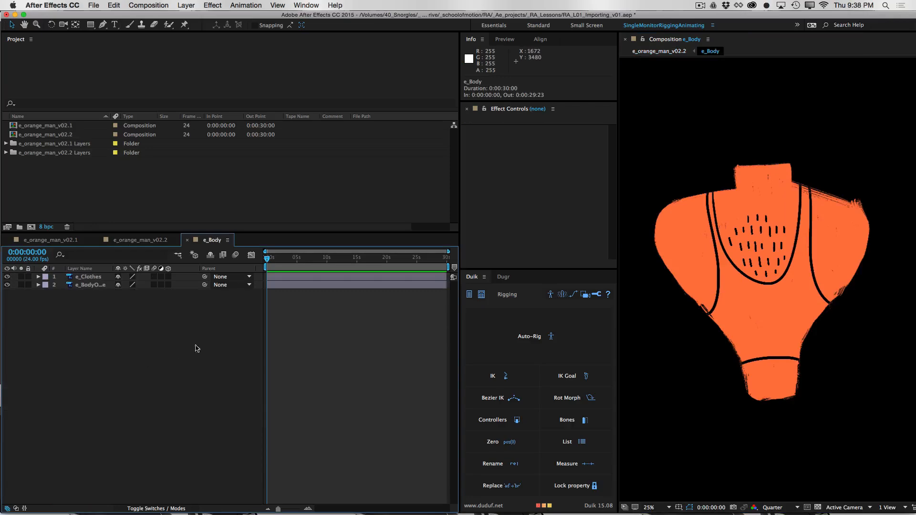
pyautogui.click(100, 285)
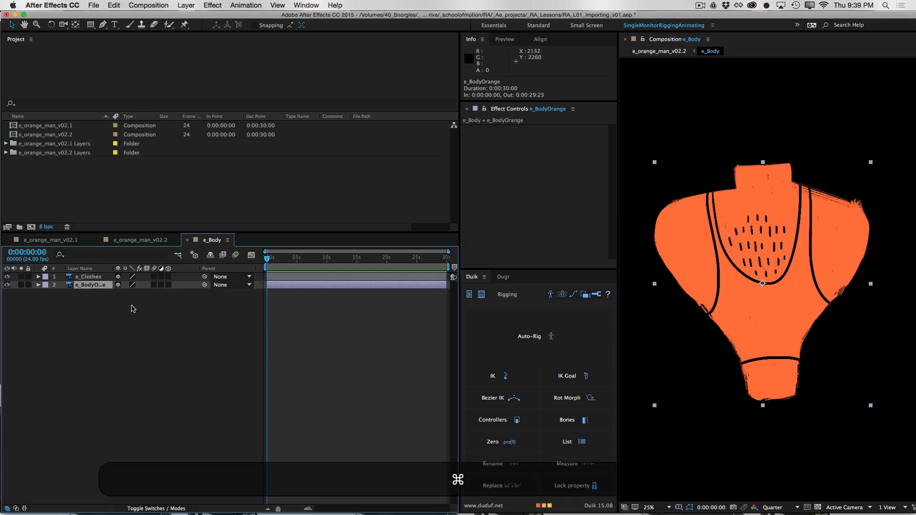
pyautogui.press('super+e')
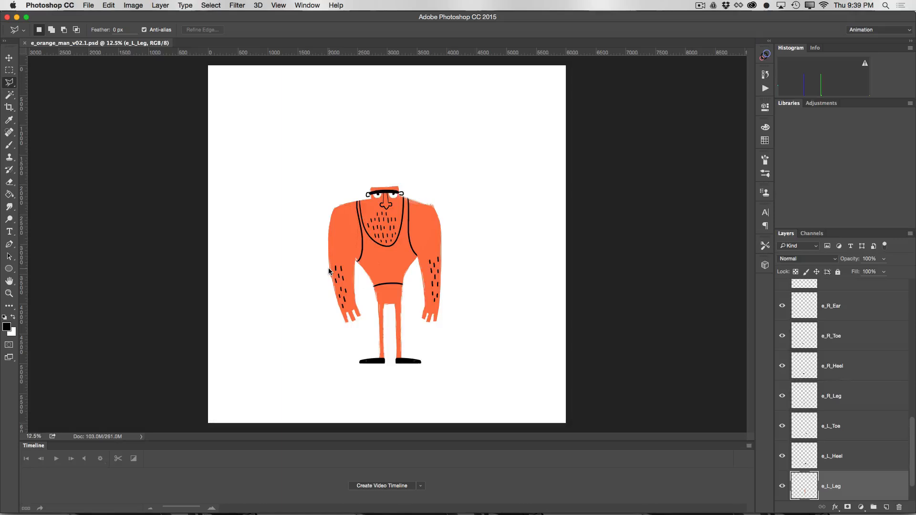
# Paint two curved orange horns on the character's head in the e_BodyOrange layer
pyautogui.press('super+equal')
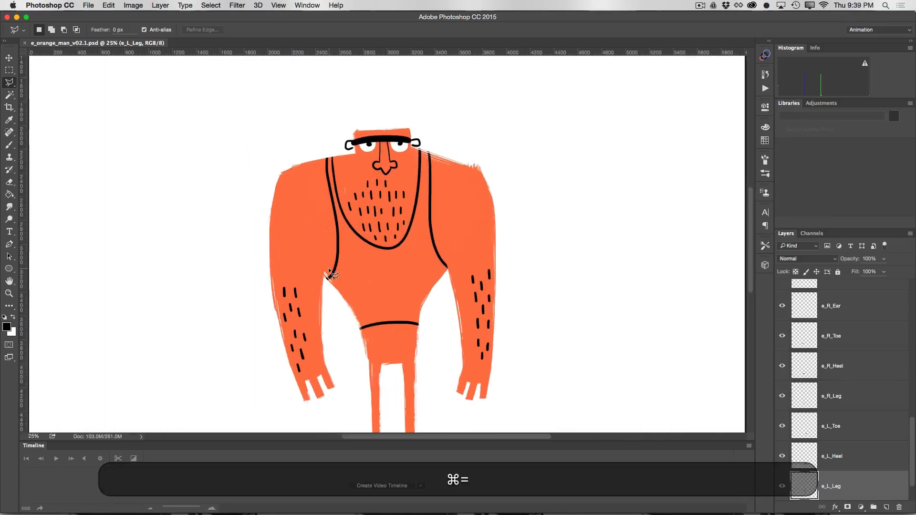
pyautogui.moveTo(409, 262); pyautogui.dragTo(405, 304)
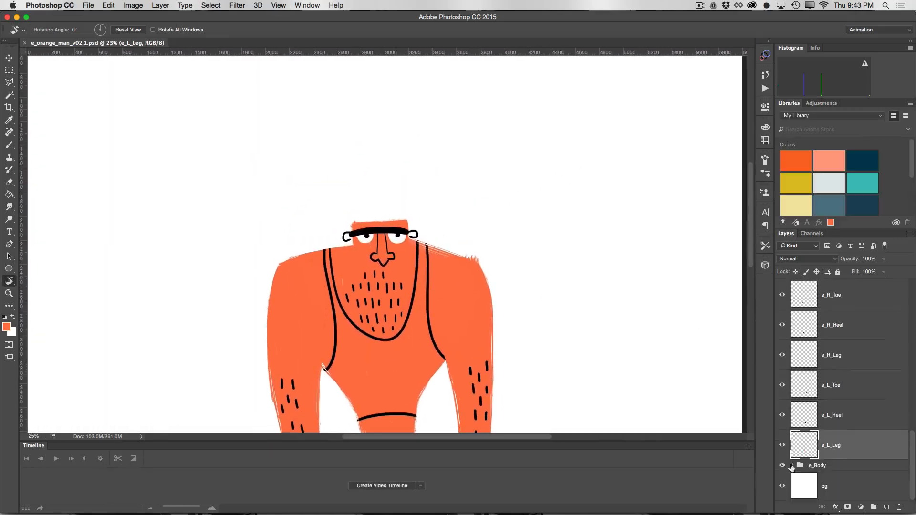
pyautogui.click(856, 456)
pyautogui.press('r')
pyautogui.moveTo(457, 105)
pyautogui.mouseDown()
pyautogui.moveTo(535, 310)
pyautogui.moveTo(549, 273)
pyautogui.mouseUp()
pyautogui.press('b')
pyautogui.moveTo(405, 225)
pyautogui.mouseDown()
pyautogui.moveTo(427, 184)
pyautogui.moveTo(411, 195)
pyautogui.moveTo(458, 268)
pyautogui.mouseUp()
pyautogui.press('r')
pyautogui.moveTo(589, 266)
pyautogui.mouseDown()
pyautogui.moveTo(480, 93)
pyautogui.moveTo(438, 88)
pyautogui.mouseUp()
pyautogui.press('b')
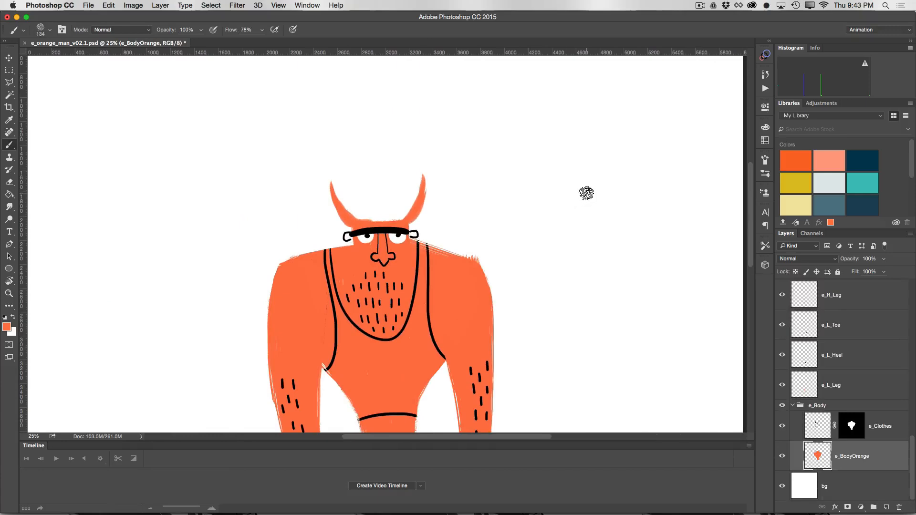
# Save the edited e_orange_man_v02.1.psd, quit Photoshop and return to After Effects with the e_Body layers deselected
pyautogui.press('super+s')
pyautogui.press('super+q')
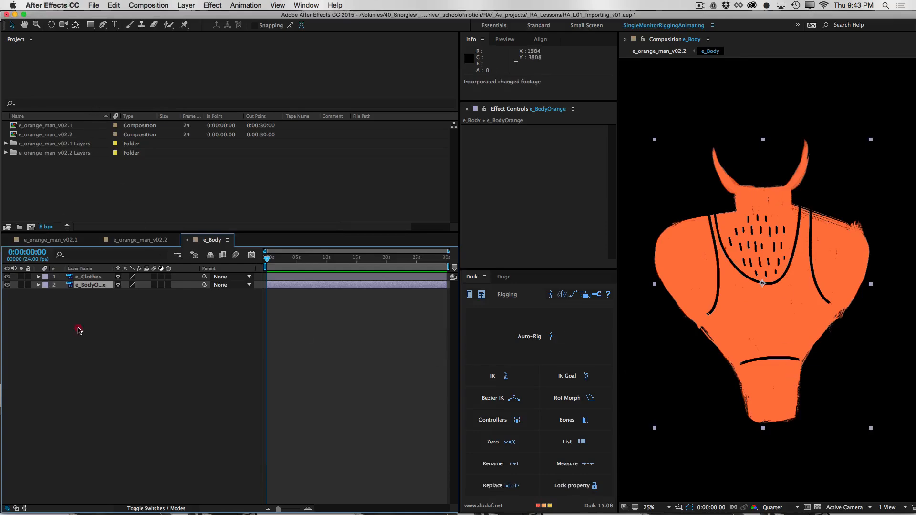
pyautogui.click(78, 327)
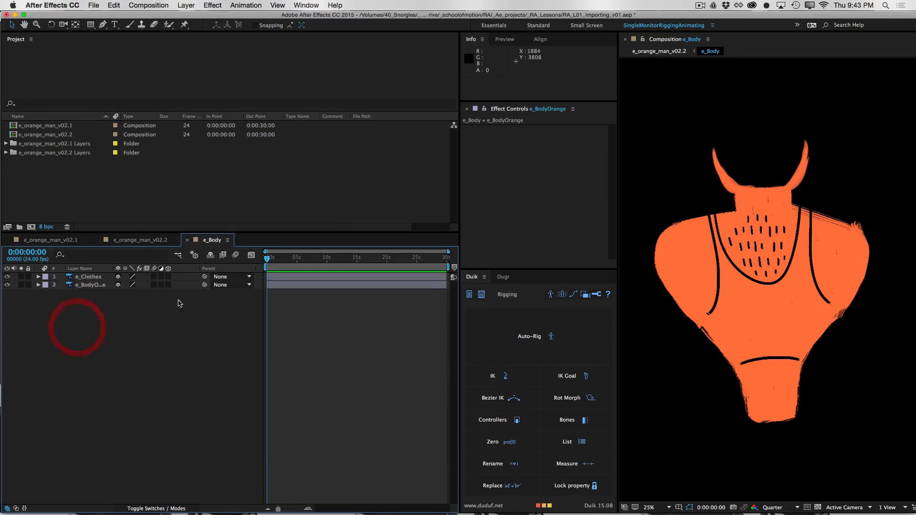
# Compare the edited body in the e_orange_man_v02.1 and e_orange_man_v02.2 compositions, with the e_orange_man_v02.1 Layers folder expanded
pyautogui.doubleClick(48, 127)
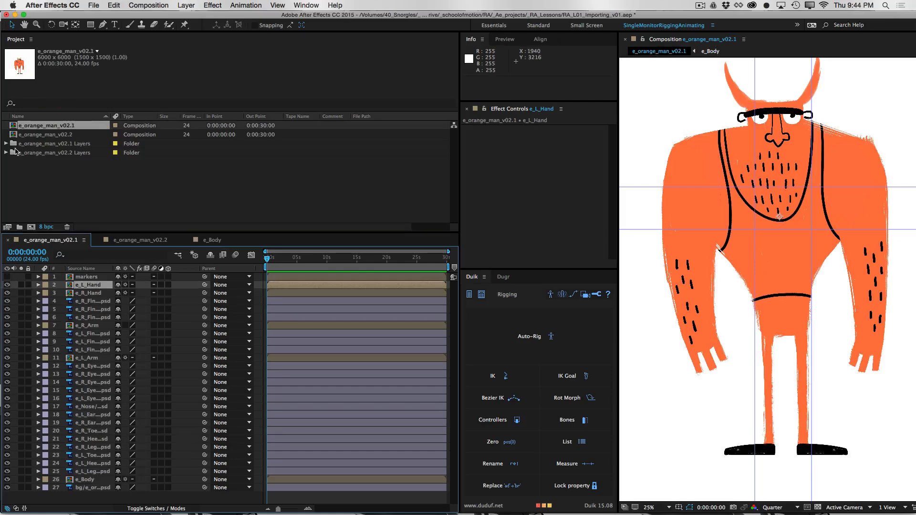
pyautogui.click(6, 144)
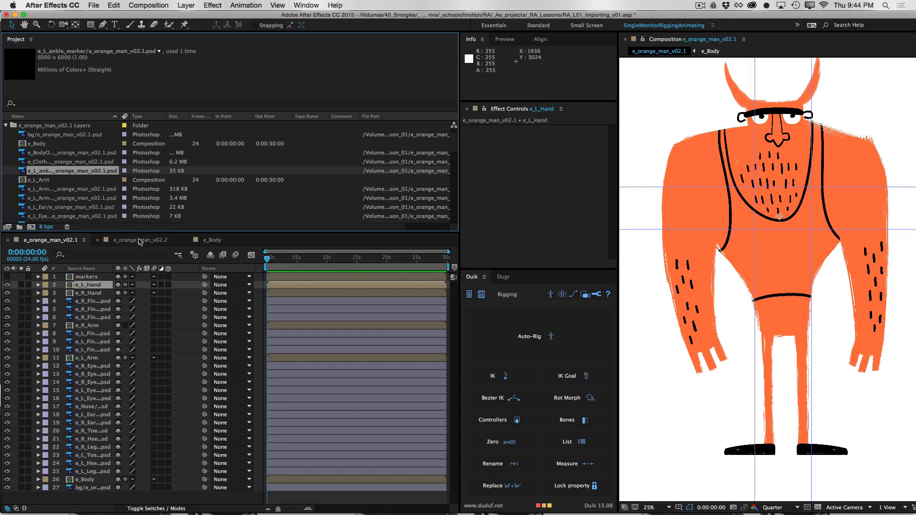
pyautogui.click(139, 241)
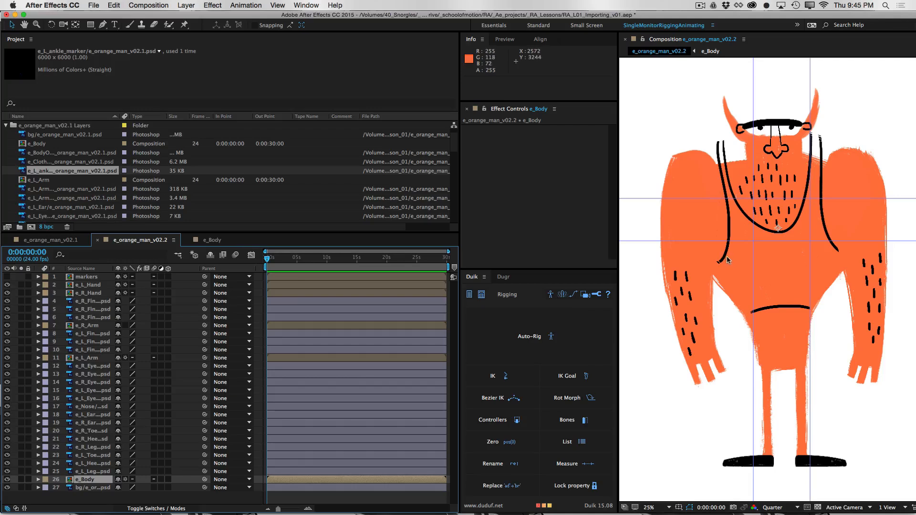
pyautogui.click(50, 239)
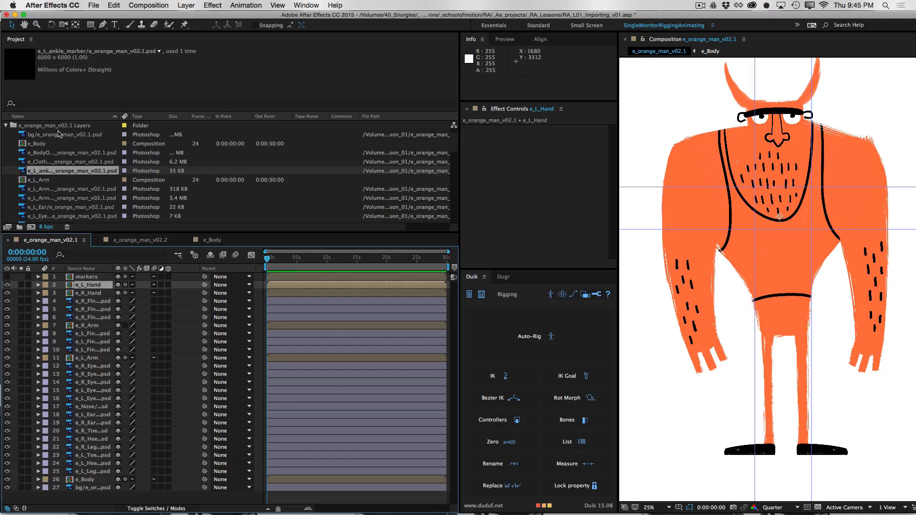
# Check the dimensions and thumbnails of the clothes, left ankle marker and e_BodyOrange footage in the e_orange_man_v02.1 Layers folder
pyautogui.click(88, 161)
pyautogui.click(80, 154)
pyautogui.click(78, 171)
pyautogui.click(83, 162)
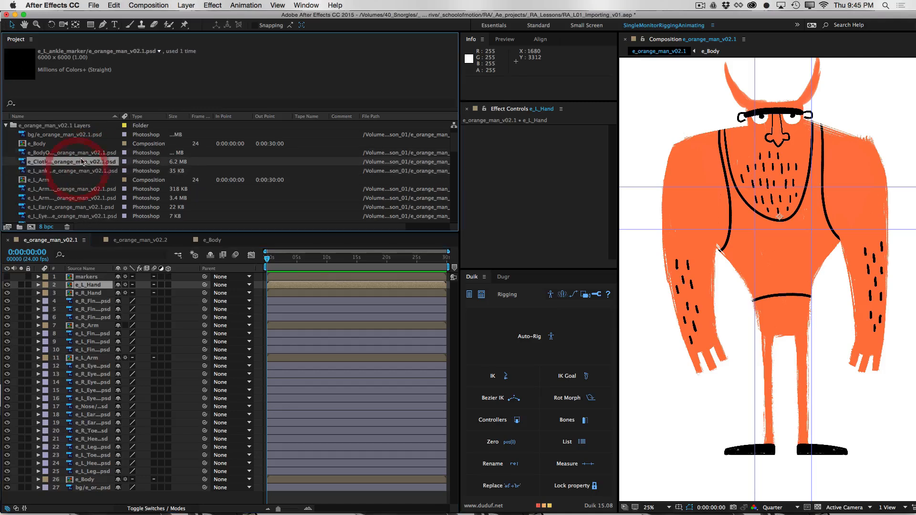
pyautogui.click(80, 153)
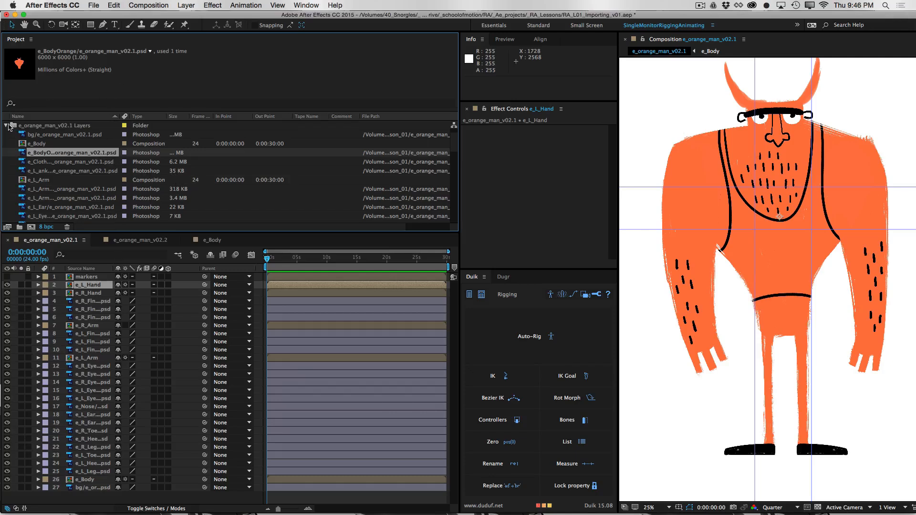
# Collapse the e_orange_man_v02.1 Layers folder and reopen the e_orange_man_v02.2 composition to examine its shifted body
pyautogui.click(6, 125)
pyautogui.click(51, 136)
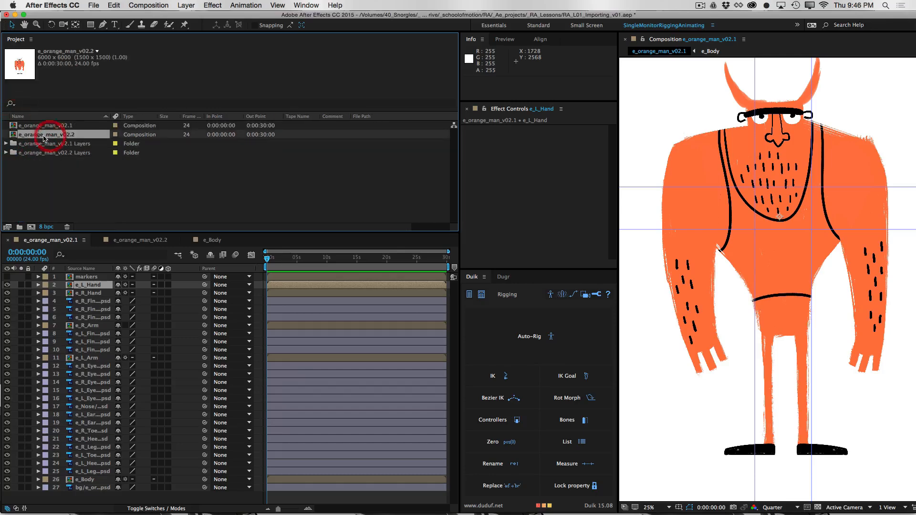
pyautogui.doubleClick(17, 136)
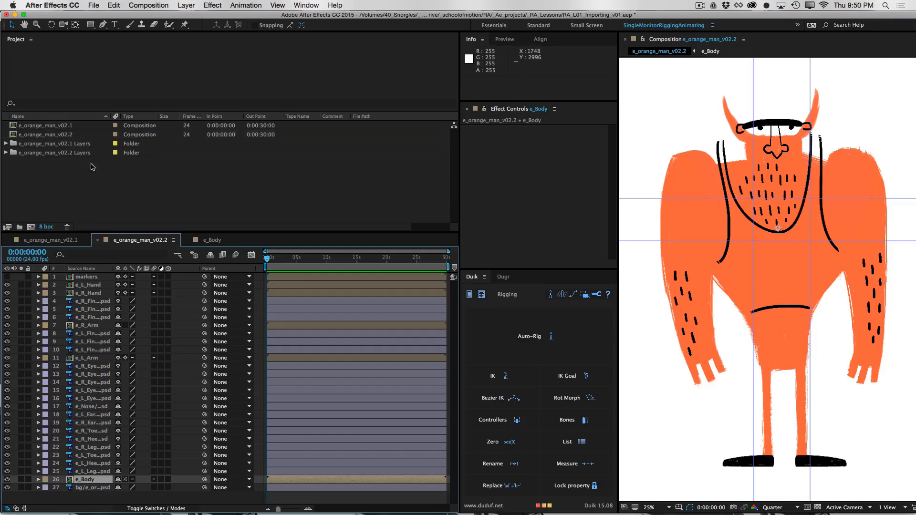
# Delete both orange man compositions and both of their Layers folders from the project
pyautogui.moveTo(95, 166); pyautogui.dragTo(67, 123)
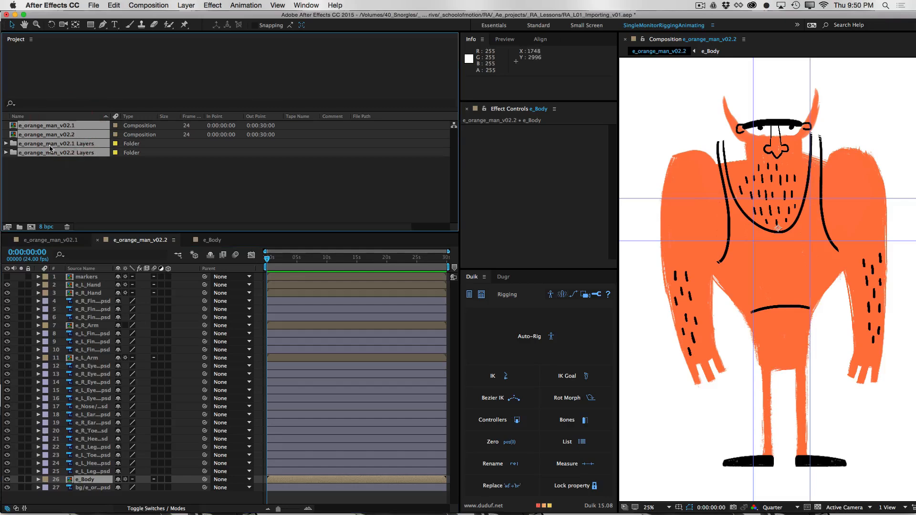
pyautogui.press('Delete')
pyautogui.click(547, 281)
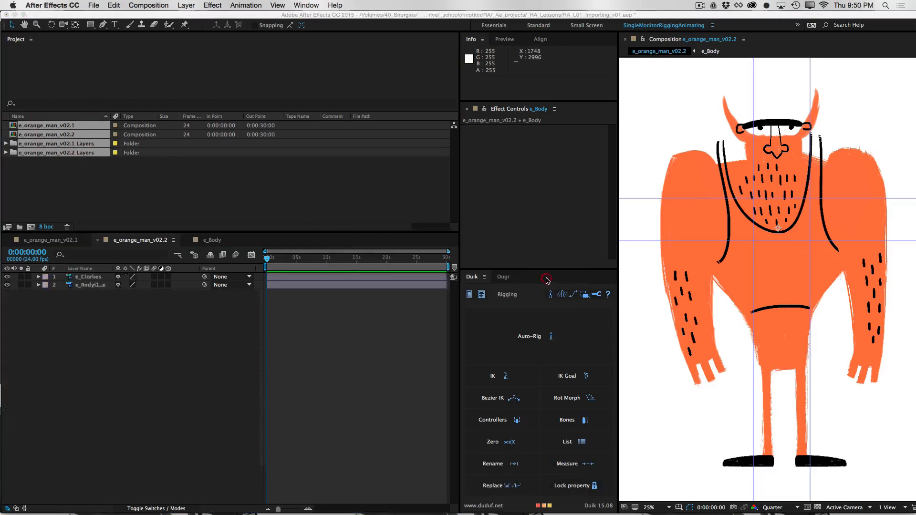
# Import e_orange_man_v02.psd as Composition - Retain Layer Sizes and open the e_orange_man_v02 composition
pyautogui.click(91, 6)
pyautogui.moveTo(143, 125)
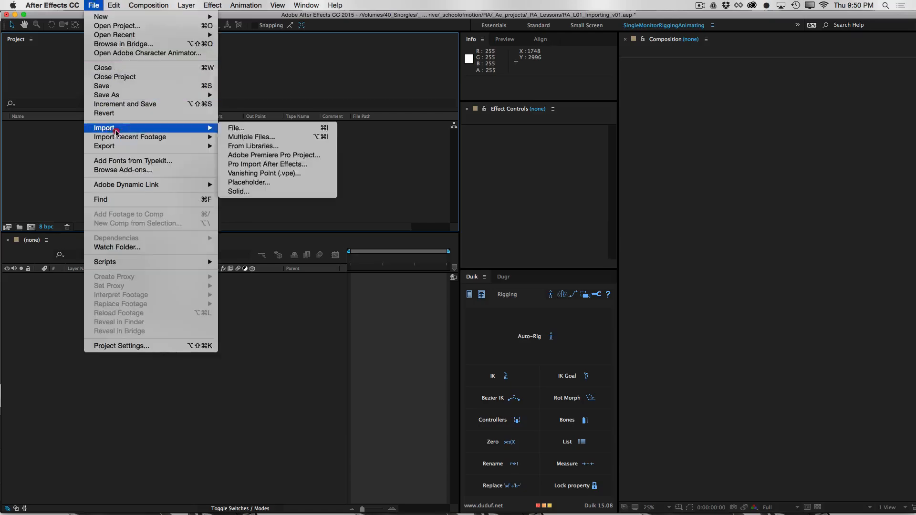
pyautogui.click(248, 127)
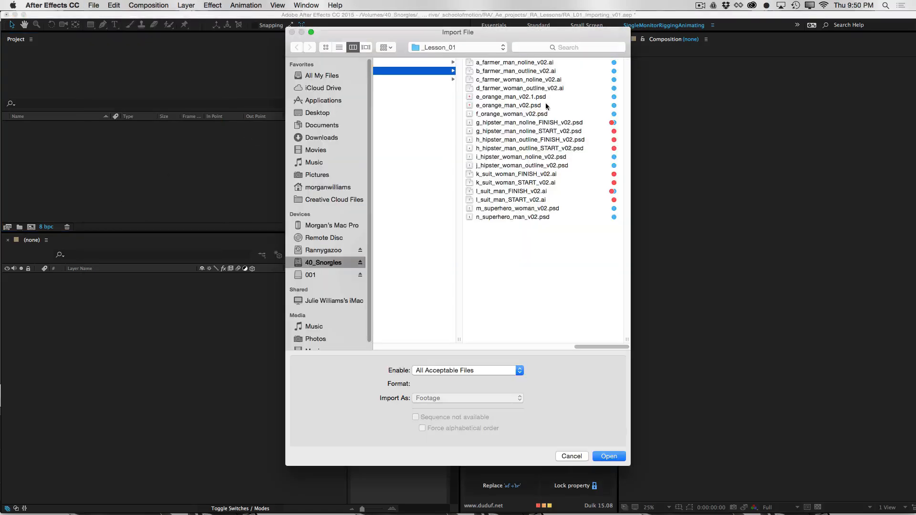
pyautogui.click(547, 106)
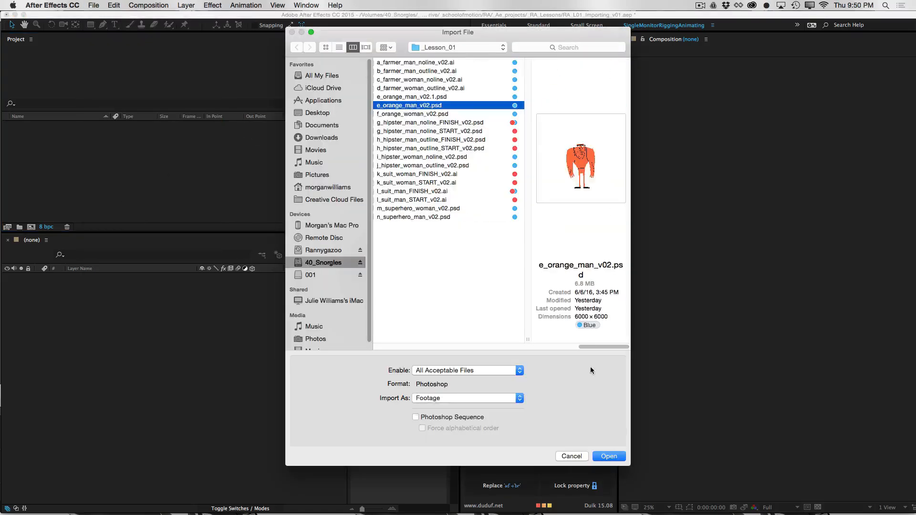
pyautogui.click(468, 398)
pyautogui.click(472, 418)
pyautogui.click(609, 455)
pyautogui.doubleClick(13, 126)
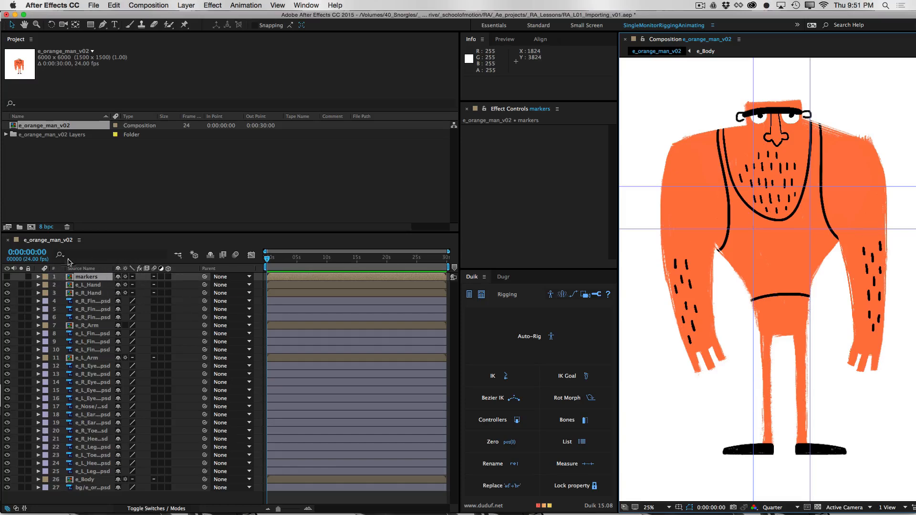
# Show layer names instead of source names in the timeline and widen the name column to fit them
pyautogui.click(82, 268)
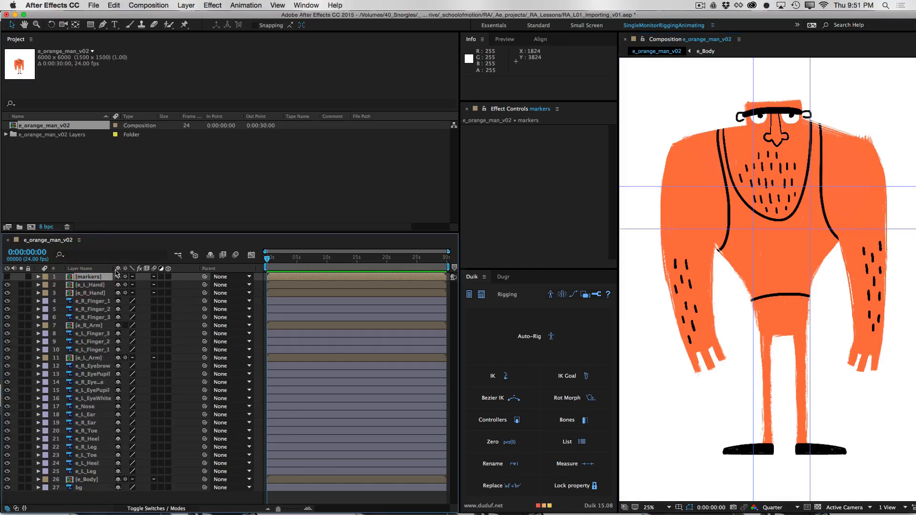
pyautogui.moveTo(112, 268); pyautogui.dragTo(134, 269)
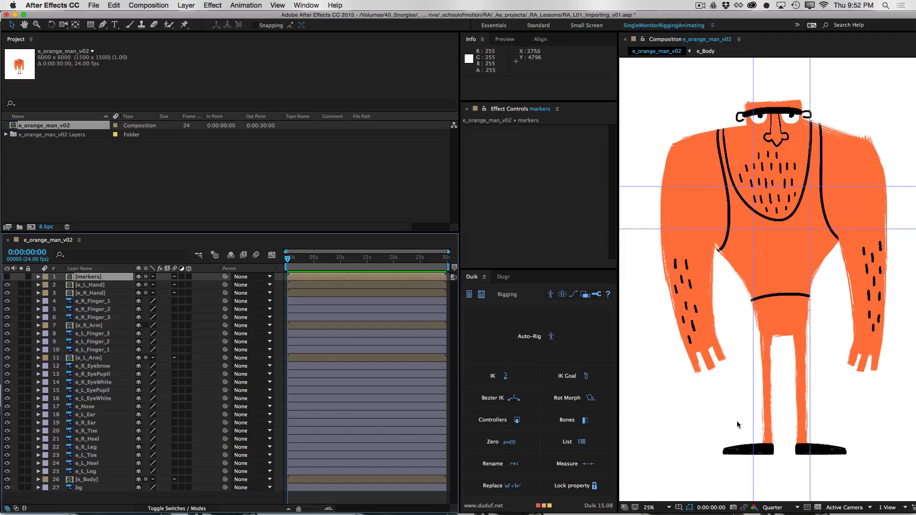
# Toggle the visibility of e_L_Hand and e_R_Hand to check them, and move e_L_Hand directly above e_L_Finger_3
pyautogui.click(93, 285)
pyautogui.click(7, 284)
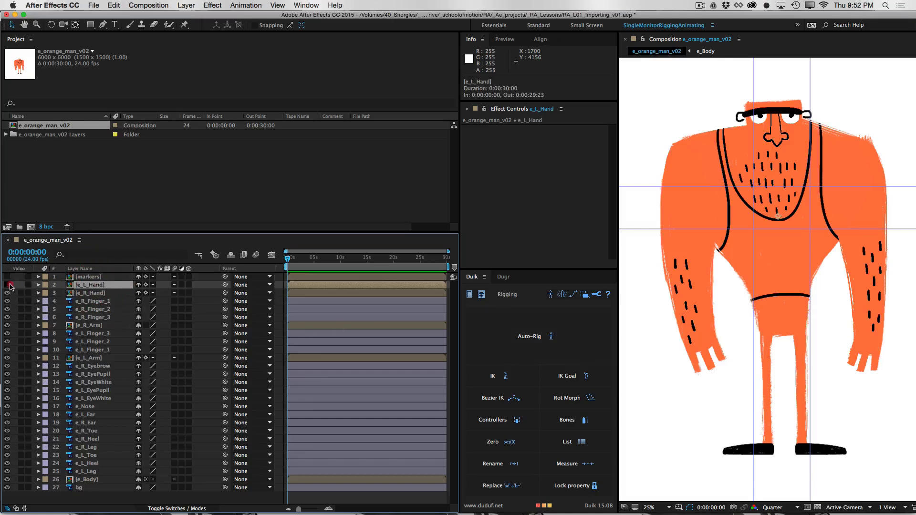
pyautogui.click(7, 285)
pyautogui.click(88, 293)
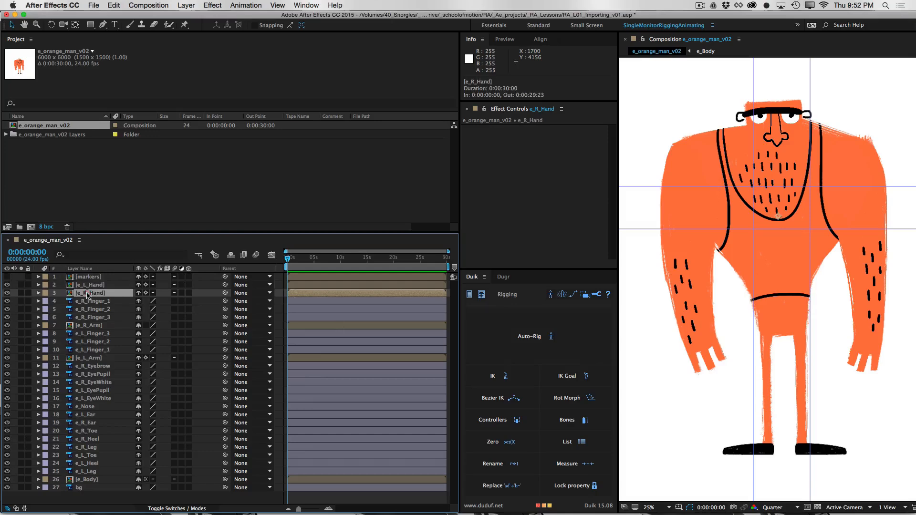
pyautogui.click(7, 293)
pyautogui.click(7, 293)
pyautogui.moveTo(93, 285); pyautogui.dragTo(104, 333)
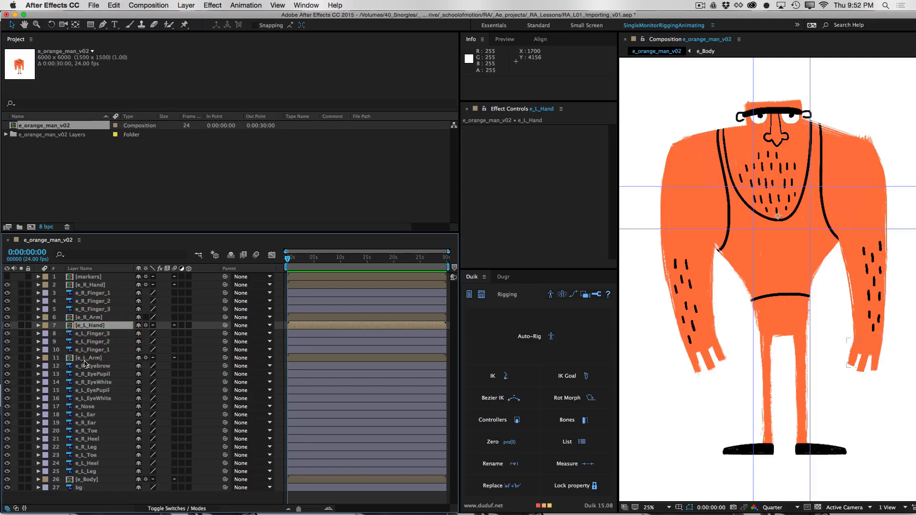
# Label the layers from e_R_Hand to e_R_Arm red and those from e_L_Hand to e_L_Arm orange
pyautogui.click(98, 285)
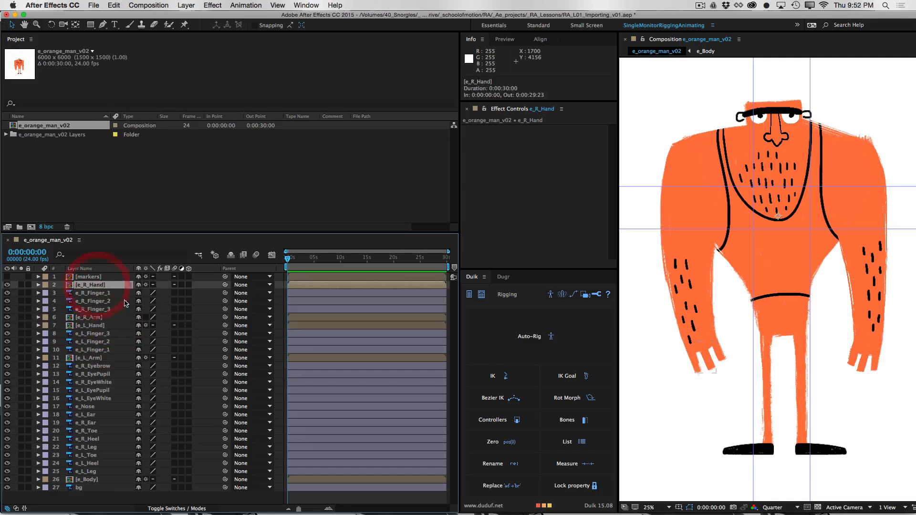
pyautogui.keyDown('shift'); pyautogui.click(101, 317); pyautogui.keyUp('shift')
pyautogui.click(45, 317)
pyautogui.click(60, 353)
pyautogui.click(91, 325)
pyautogui.keyDown('shift'); pyautogui.click(91, 358); pyautogui.keyUp('shift')
pyautogui.click(46, 326)
pyautogui.click(84, 458)
# Label the face layers from e_R_Eyebrow through e_R_Ear yellow
pyautogui.click(109, 366)
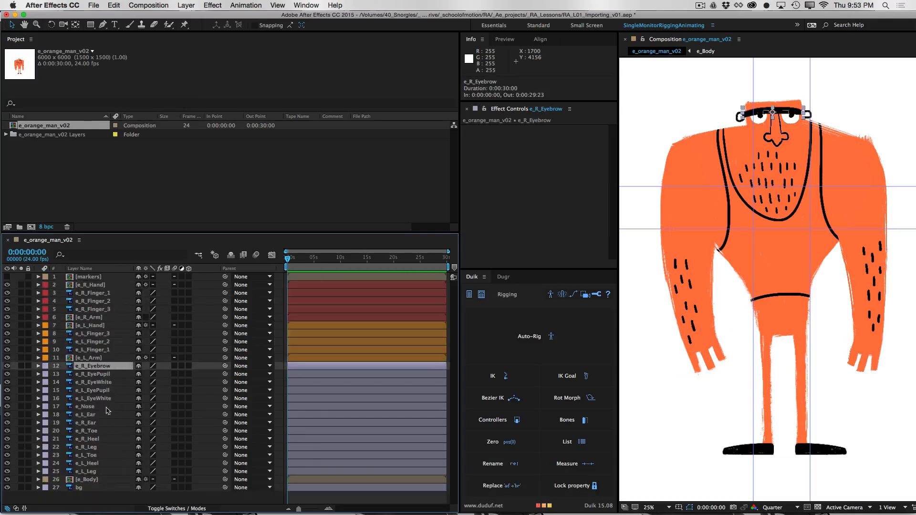
pyautogui.keyDown('shift'); pyautogui.click(106, 423); pyautogui.keyUp('shift')
pyautogui.click(45, 367)
pyautogui.click(62, 377)
# Label the right toe, heel and leg layers green and the left toe, heel and leg layers blue
pyautogui.click(109, 431)
pyautogui.keyDown('shift'); pyautogui.click(108, 447); pyautogui.keyUp('shift')
pyautogui.click(45, 431)
pyautogui.click(62, 440)
pyautogui.click(96, 455)
pyautogui.keyDown('shift'); pyautogui.click(96, 471); pyautogui.keyUp('shift')
pyautogui.click(46, 456)
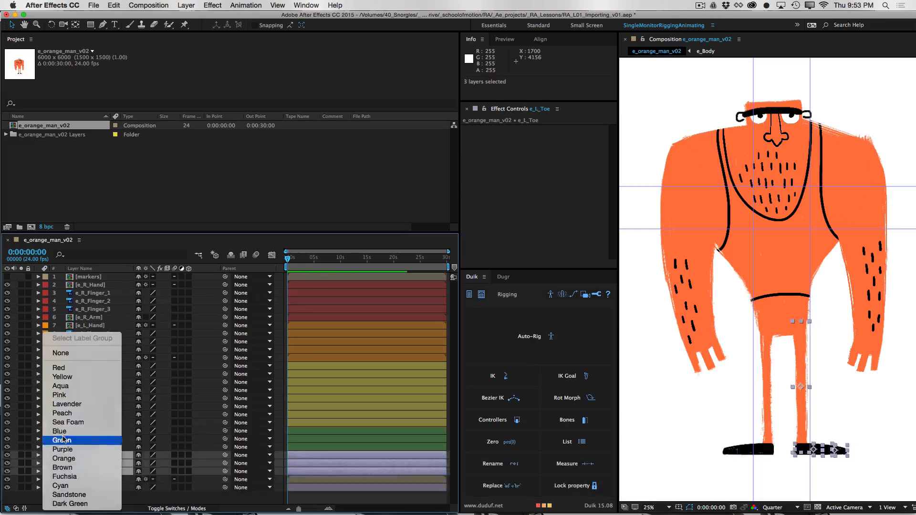
pyautogui.click(60, 431)
# Label the e_Body layer purple and select the bg layer
pyautogui.click(45, 479)
pyautogui.click(62, 450)
pyautogui.click(72, 487)
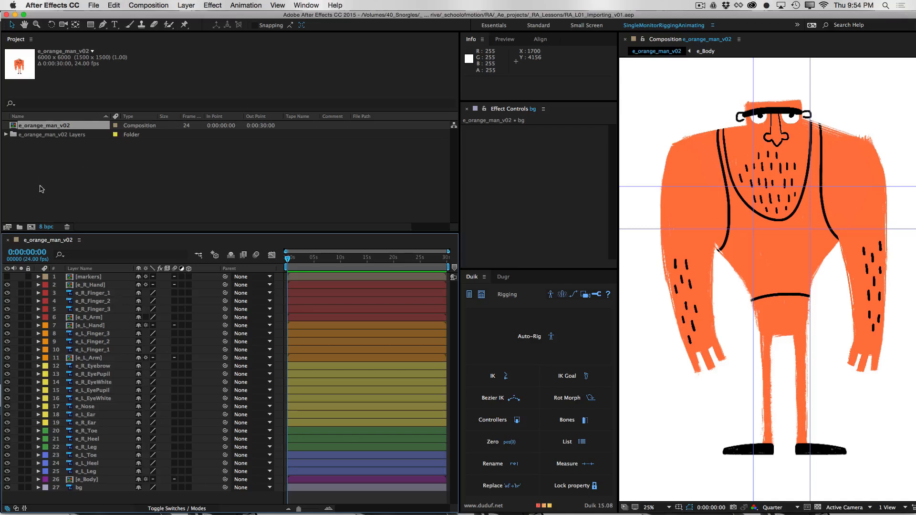
# Create two project folders named Art and Comps
pyautogui.click(19, 227)
pyautogui.write('Art')
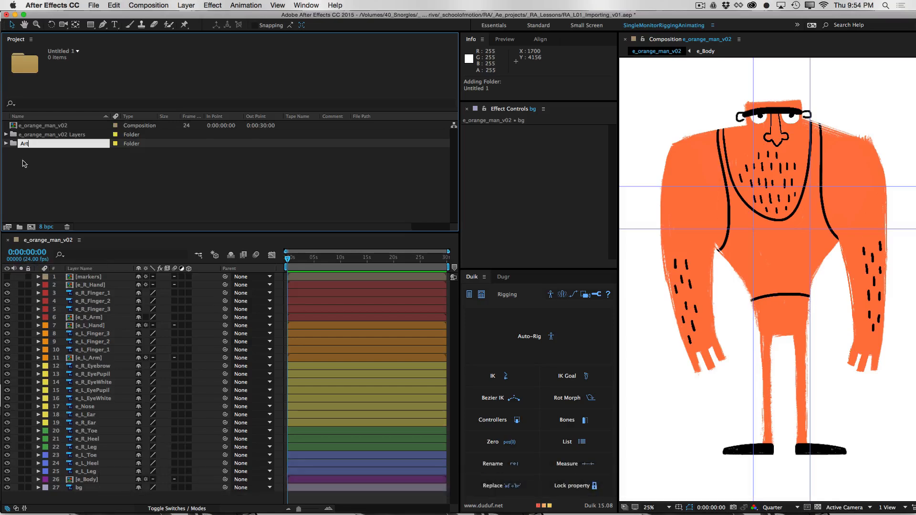
pyautogui.click(25, 192)
pyautogui.click(19, 227)
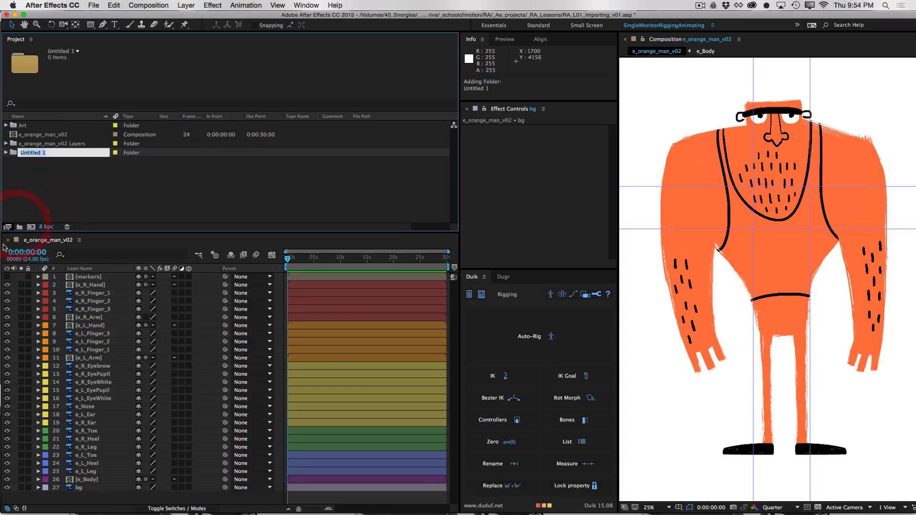
pyautogui.write('Comps')
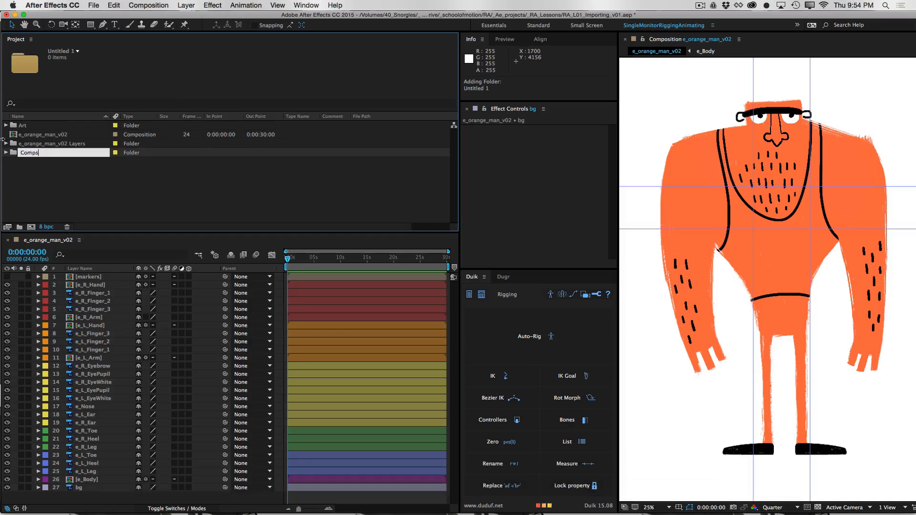
pyautogui.click(92, 191)
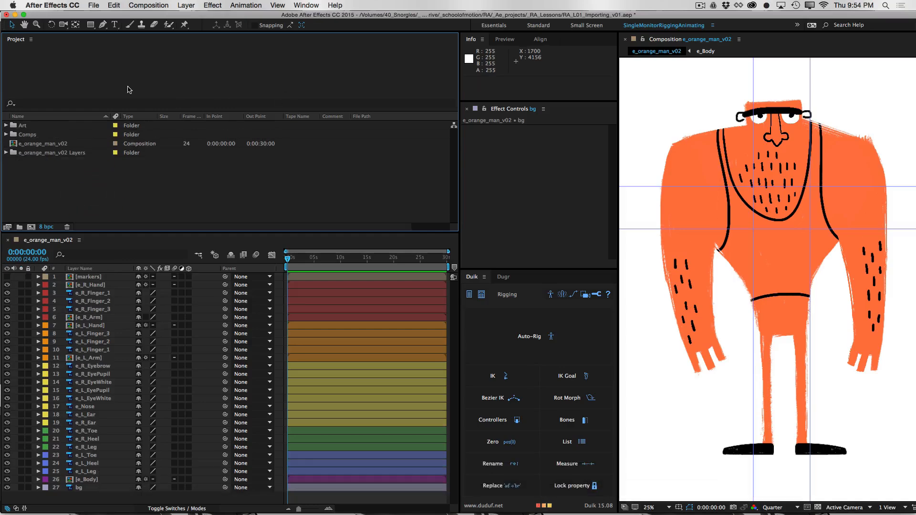
# Move the e_Body, arm, hand and markers compositions into the Comps folder, and the e_orange_man_v02 Layers folder into Art
pyautogui.press('`')
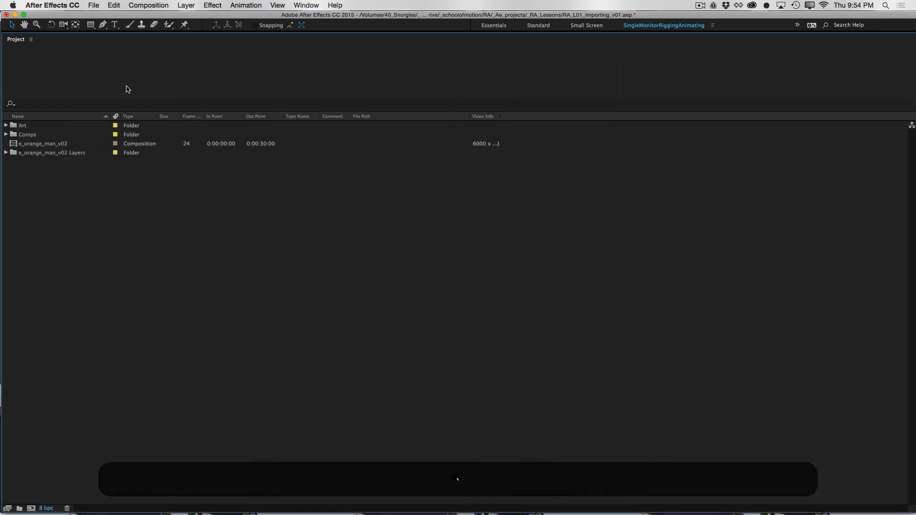
pyautogui.click(6, 153)
pyautogui.click(47, 143)
pyautogui.keyDown('super'); pyautogui.click(47, 179); pyautogui.keyUp('super')
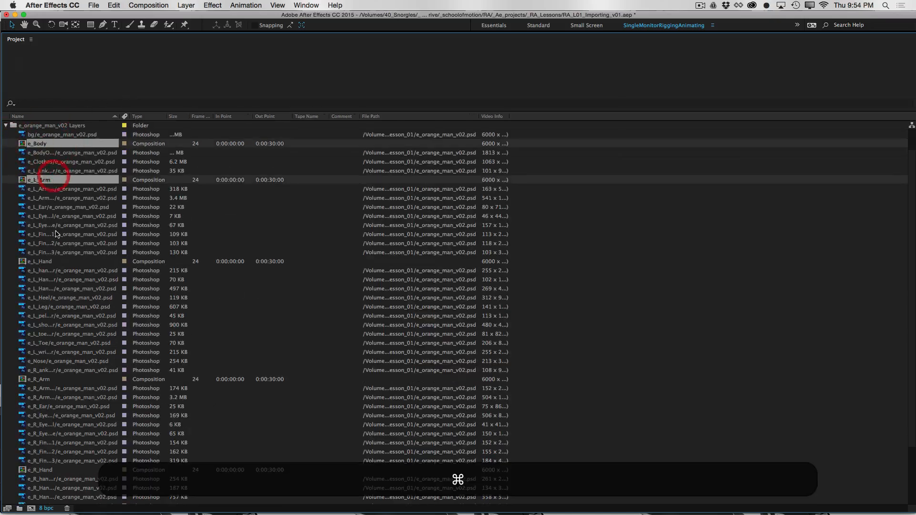
pyautogui.keyDown('super'); pyautogui.click(48, 262); pyautogui.keyUp('super')
pyautogui.keyDown('super'); pyautogui.click(48, 379); pyautogui.keyUp('super')
pyautogui.keyDown('super'); pyautogui.click(48, 470); pyautogui.keyUp('super')
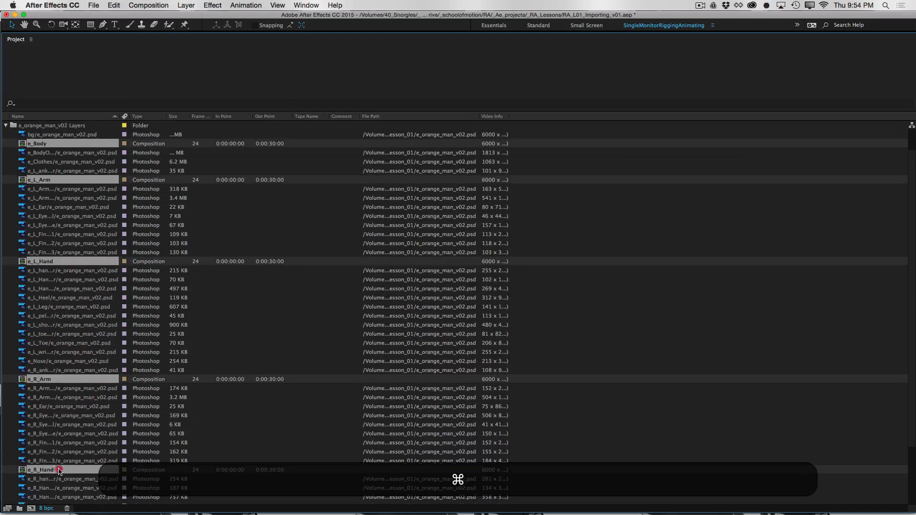
pyautogui.scroll(-3, 892, 358)
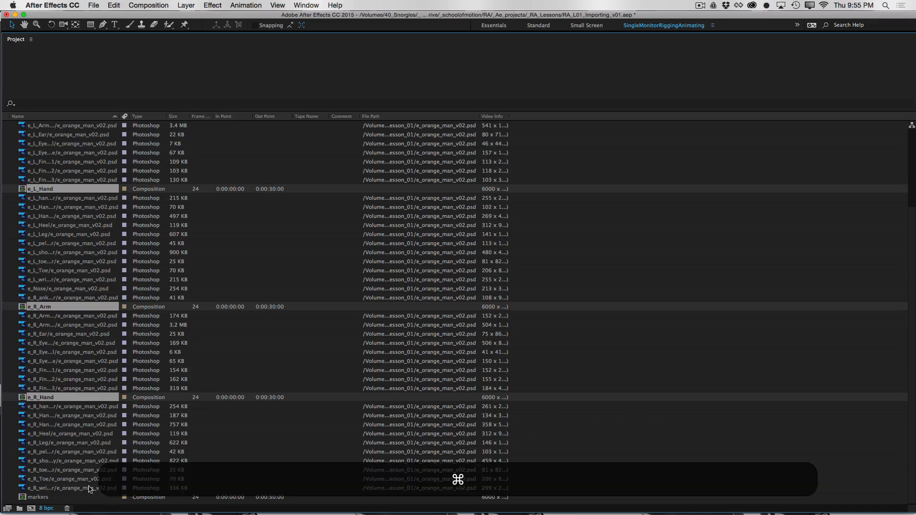
pyautogui.keyDown('super'); pyautogui.click(46, 497); pyautogui.keyUp('super')
pyautogui.moveTo(912, 348); pyautogui.dragTo(885, 103)
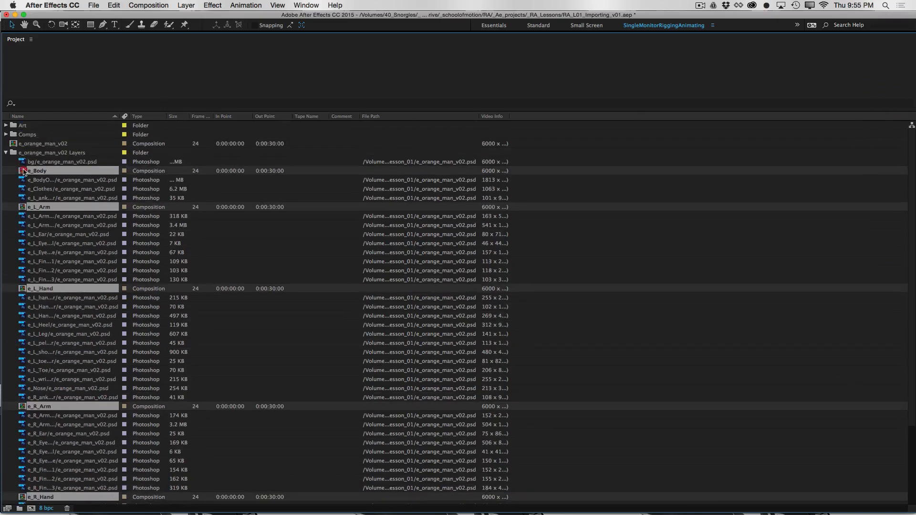
pyautogui.moveTo(24, 172); pyautogui.dragTo(31, 134)
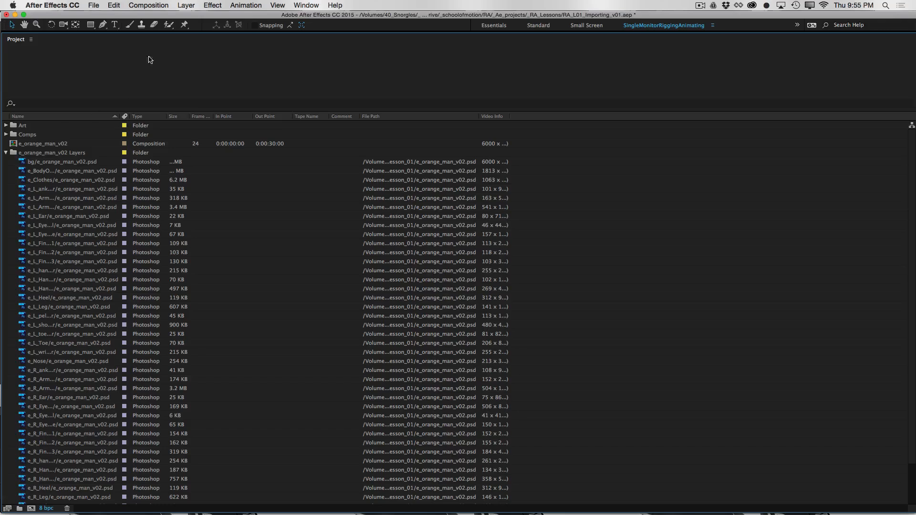
pyautogui.click(5, 153)
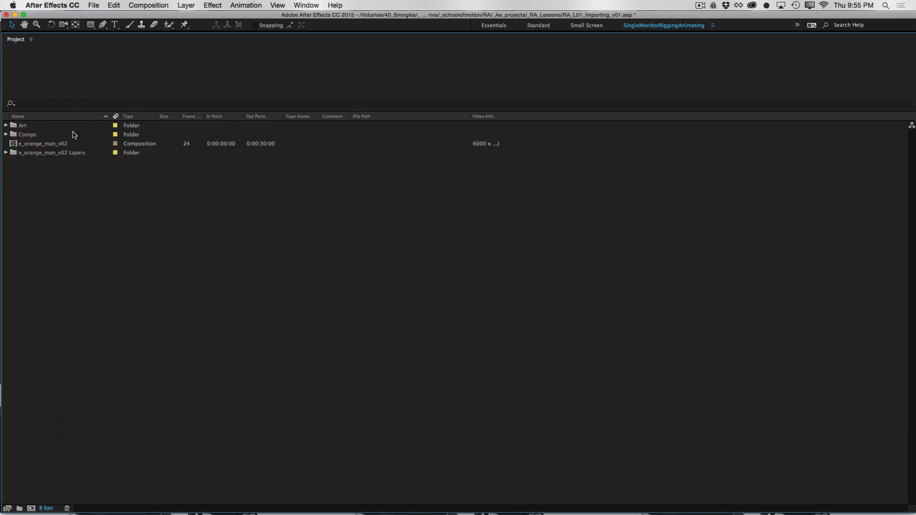
pyautogui.moveTo(15, 155); pyautogui.dragTo(36, 125)
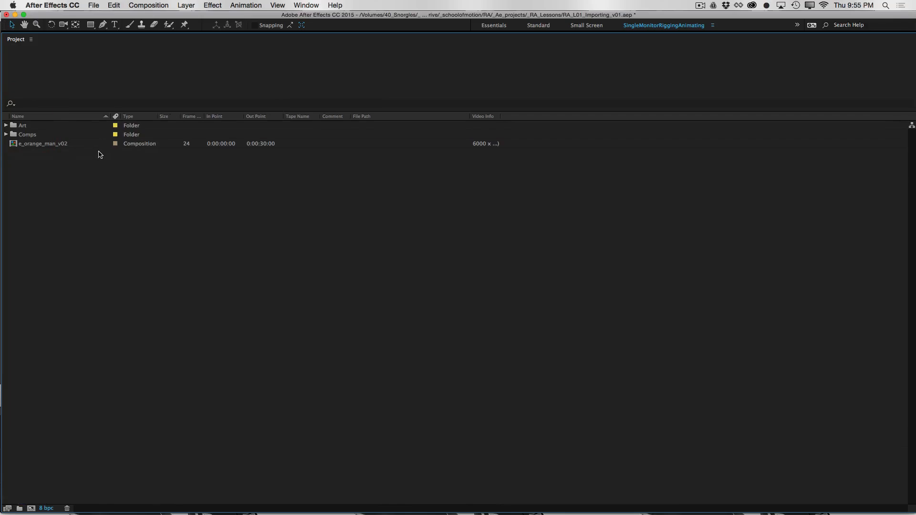
# Rename the main composition e_orange_man_RIG
pyautogui.click(42, 144)
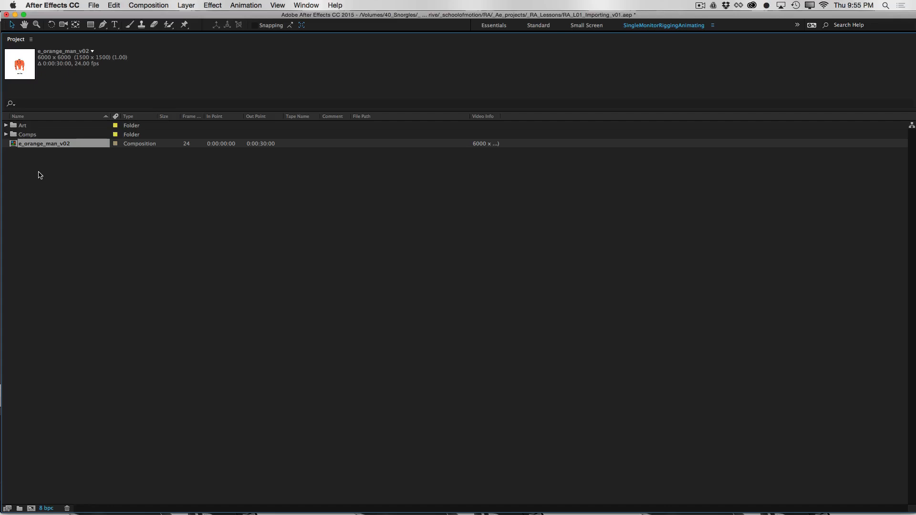
pyautogui.press('Return')
pyautogui.press('Right')
pyautogui.press('BackSpace')
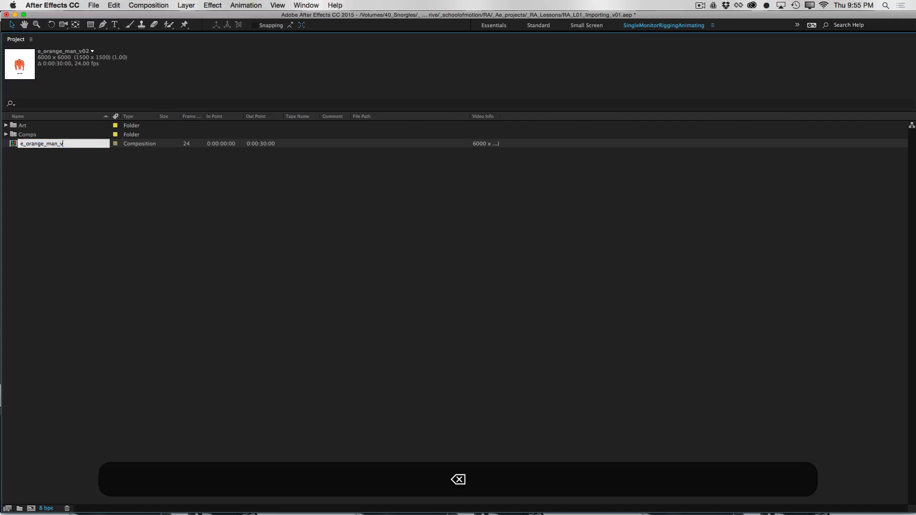
pyautogui.press('BackSpace')
pyautogui.hotkey('shift', 'BackSpace')
pyautogui.write('RIG')
pyautogui.click(75, 176)
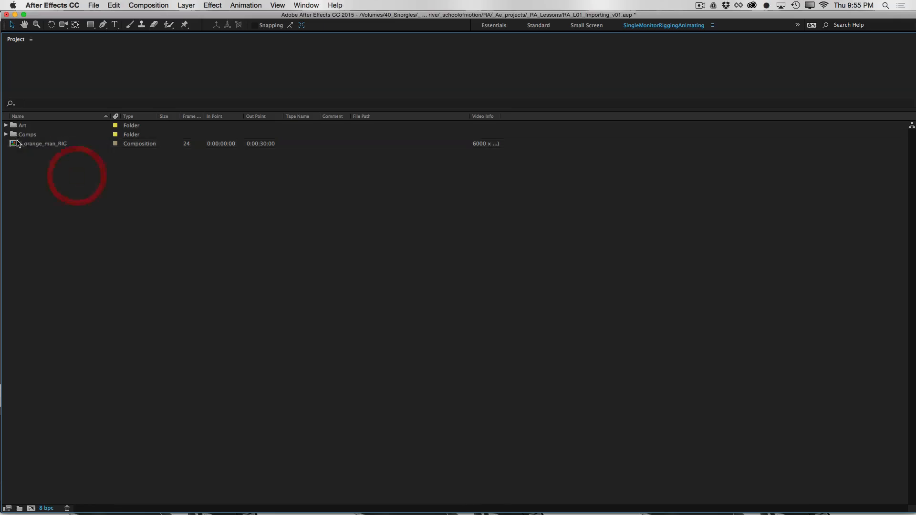
# Copy all layers of the markers precomp into the e_orange_man_RIG composition and delete the [markers] layer there
pyautogui.click(15, 145)
pyautogui.doubleClick(14, 144)
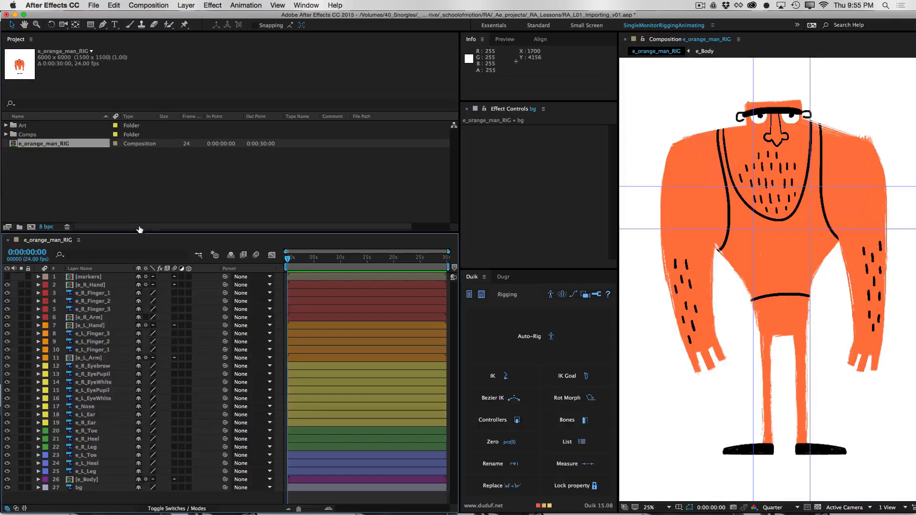
pyautogui.doubleClick(69, 279)
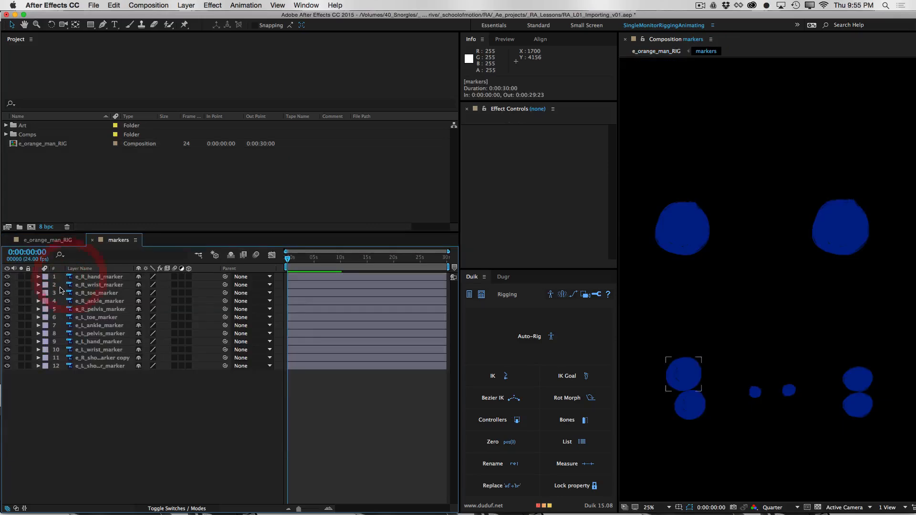
pyautogui.click(106, 277)
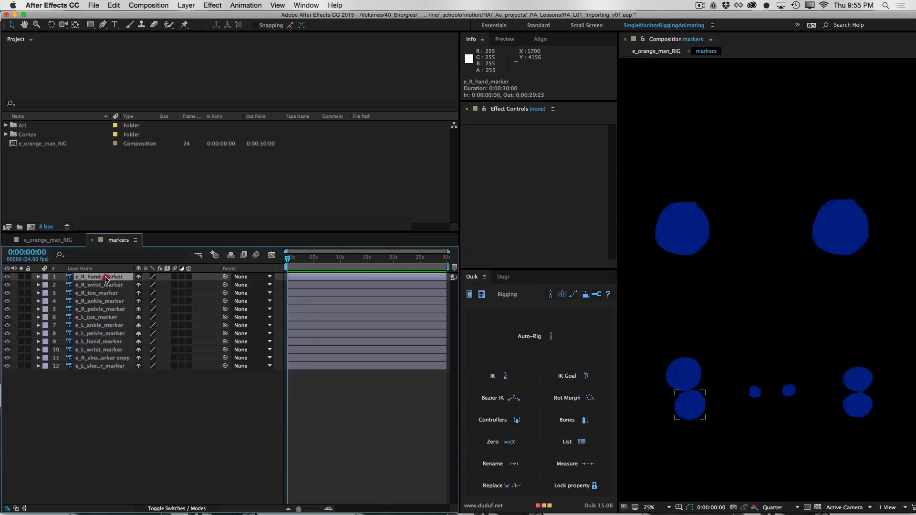
pyautogui.keyDown('shift'); pyautogui.click(105, 366); pyautogui.keyUp('shift')
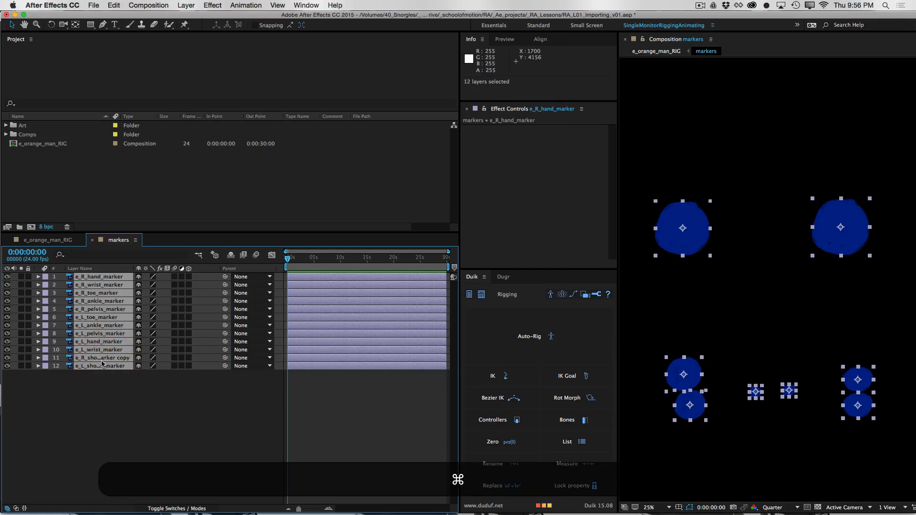
pyautogui.press('super+c')
pyautogui.click(48, 240)
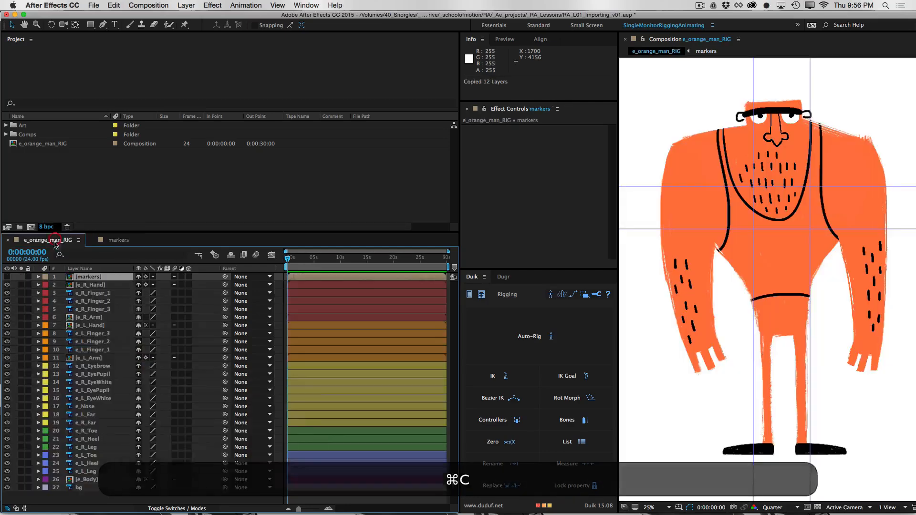
pyautogui.press('super+v')
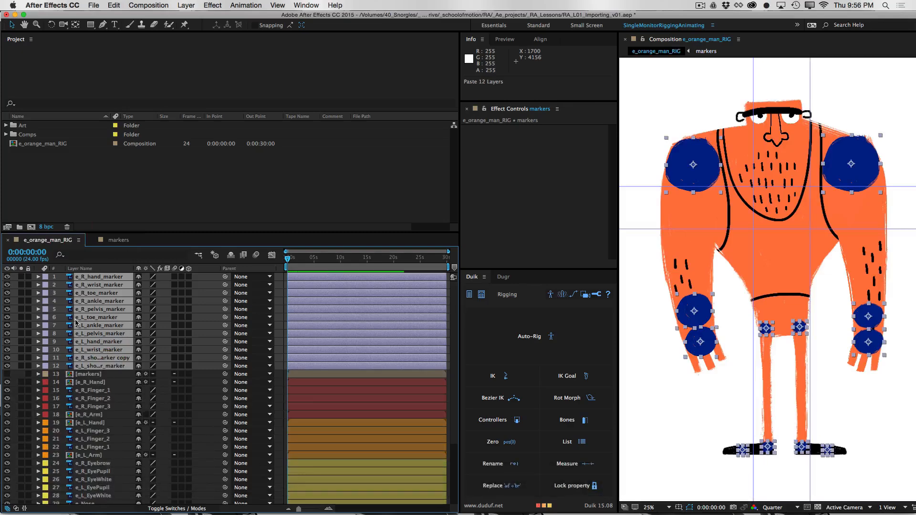
pyautogui.click(88, 377)
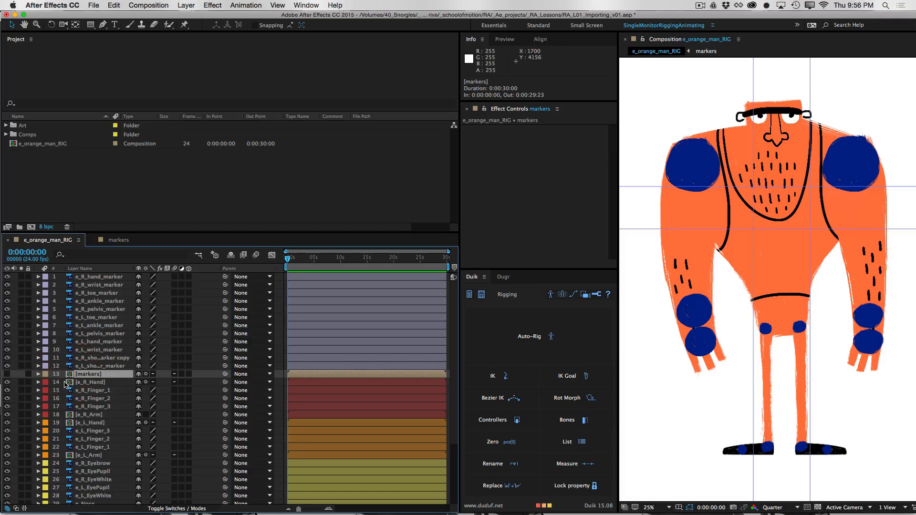
pyautogui.press('BackSpace')
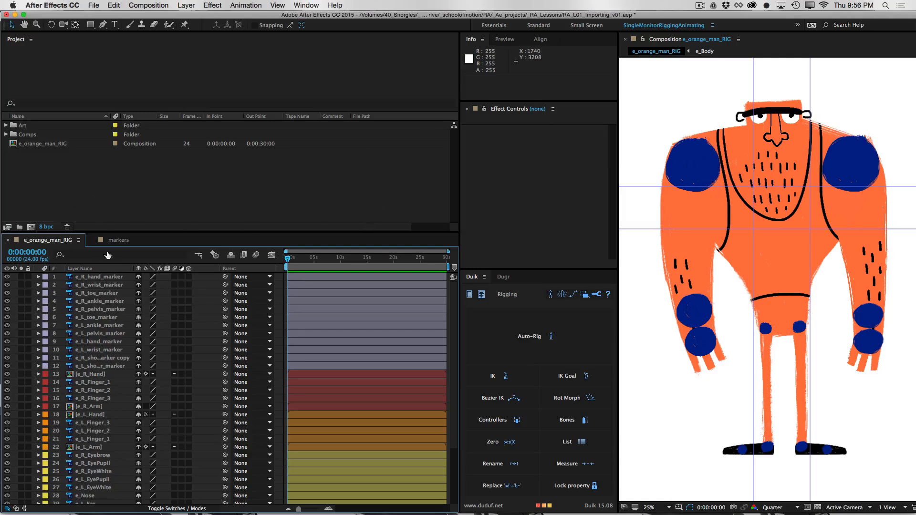
pyautogui.click(110, 280)
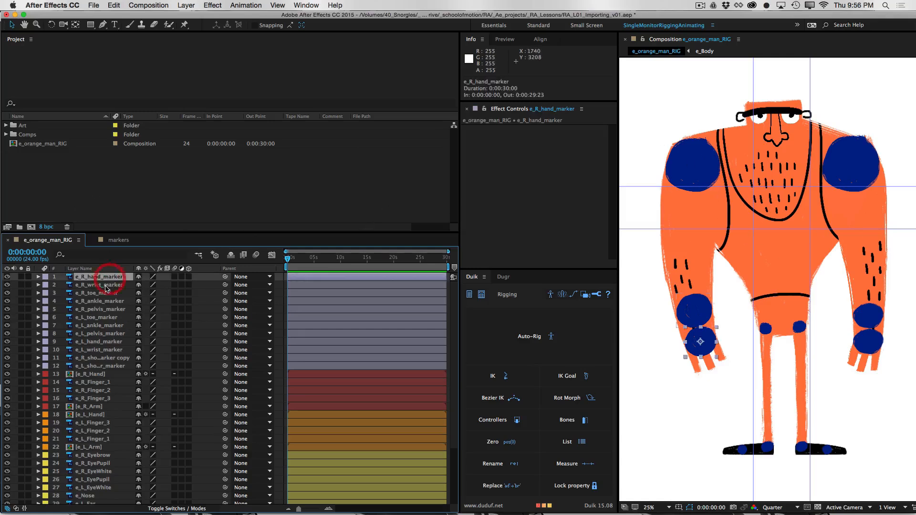
pyautogui.keyDown('shift'); pyautogui.click(113, 366); pyautogui.keyUp('shift')
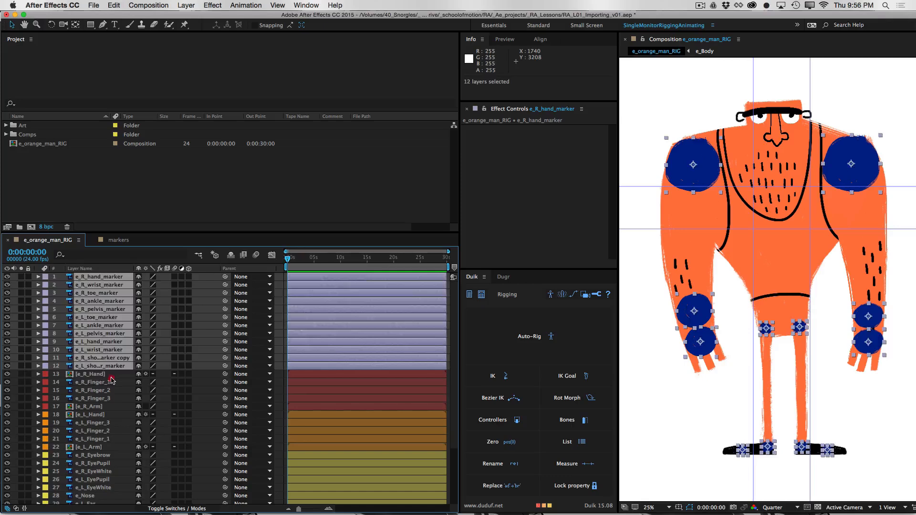
pyautogui.click(110, 376)
pyautogui.click(116, 277)
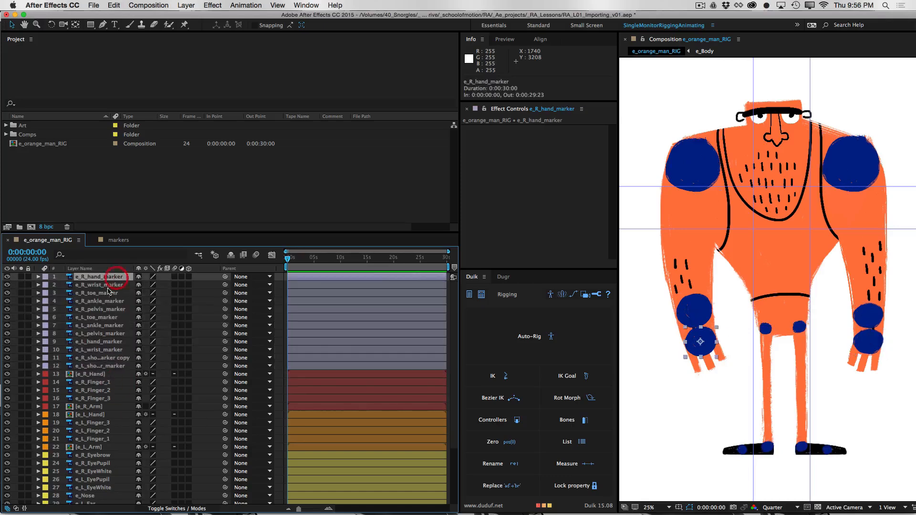
pyautogui.keyDown('shift'); pyautogui.click(115, 368); pyautogui.keyUp('shift')
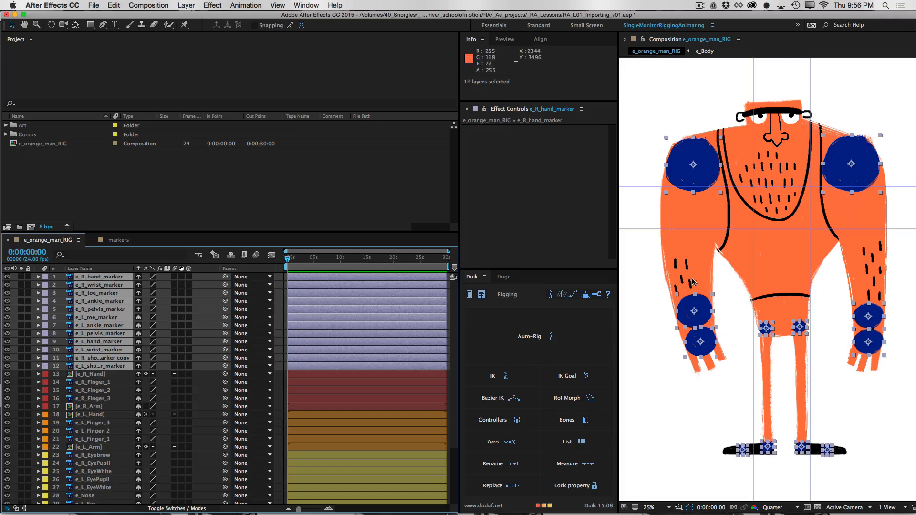
pyautogui.click(112, 375)
pyautogui.click(103, 276)
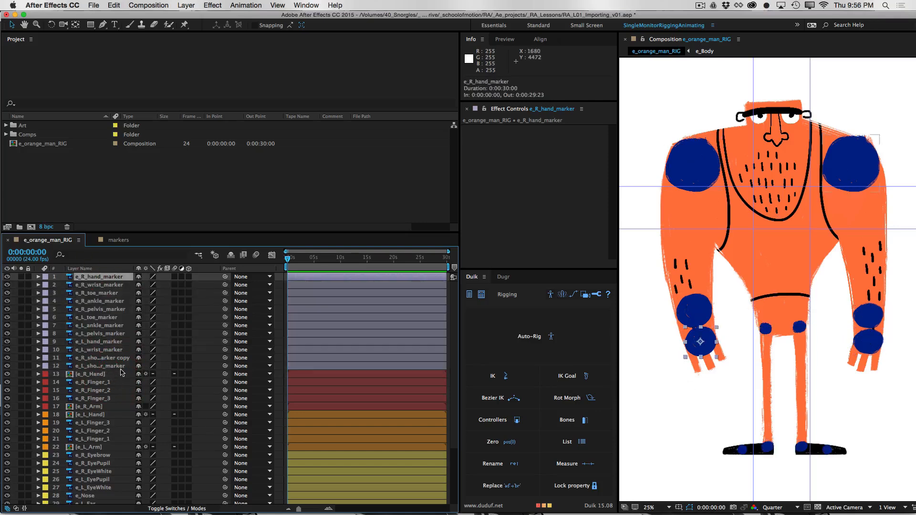
pyautogui.scroll(-5, 429, 352)
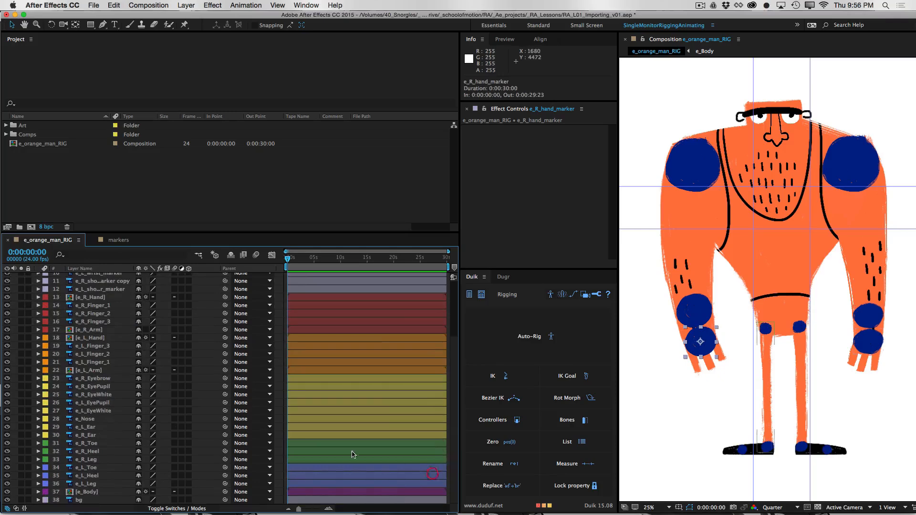